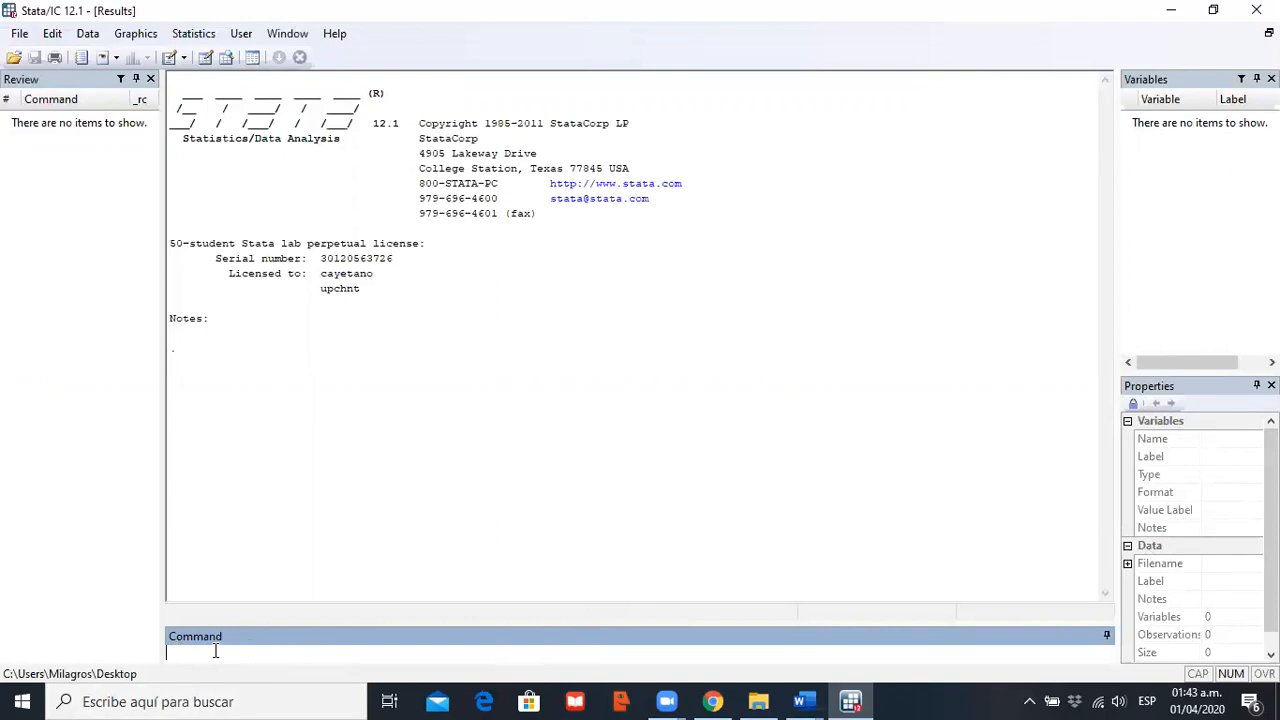
Step: Clear any data held in memory with the clear command
text(clear)
key(Return)
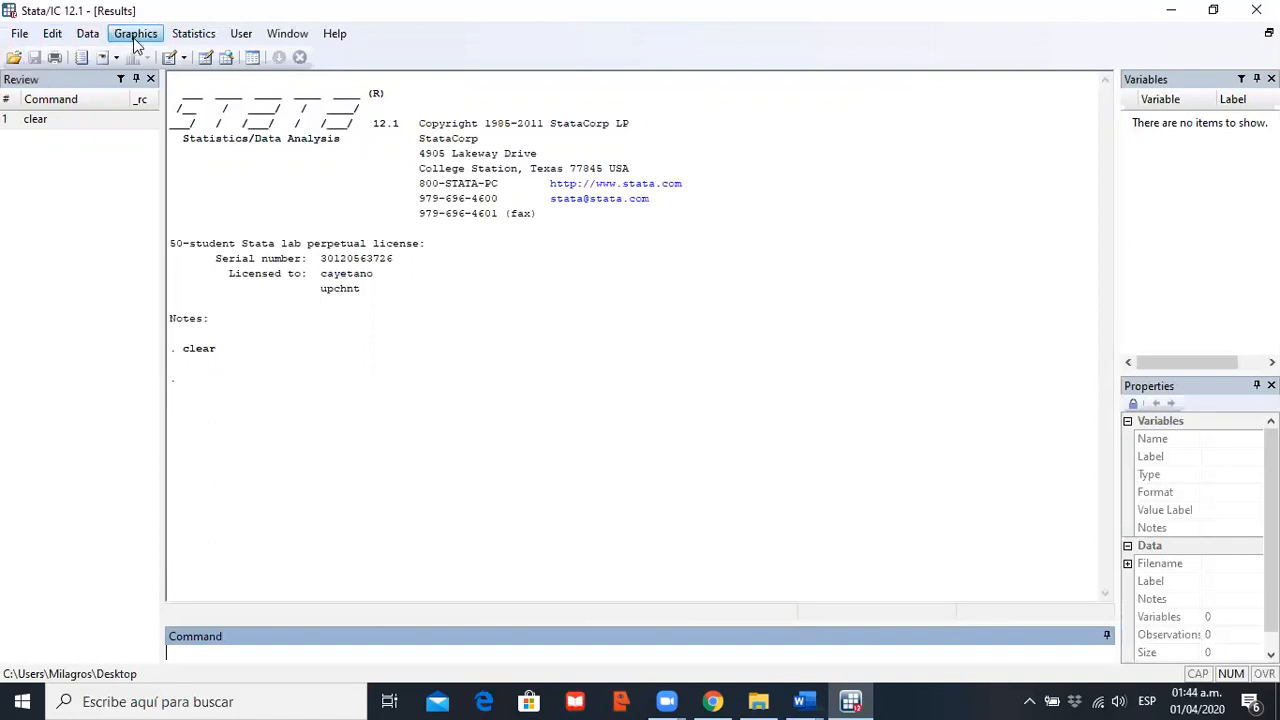
click(89, 36)
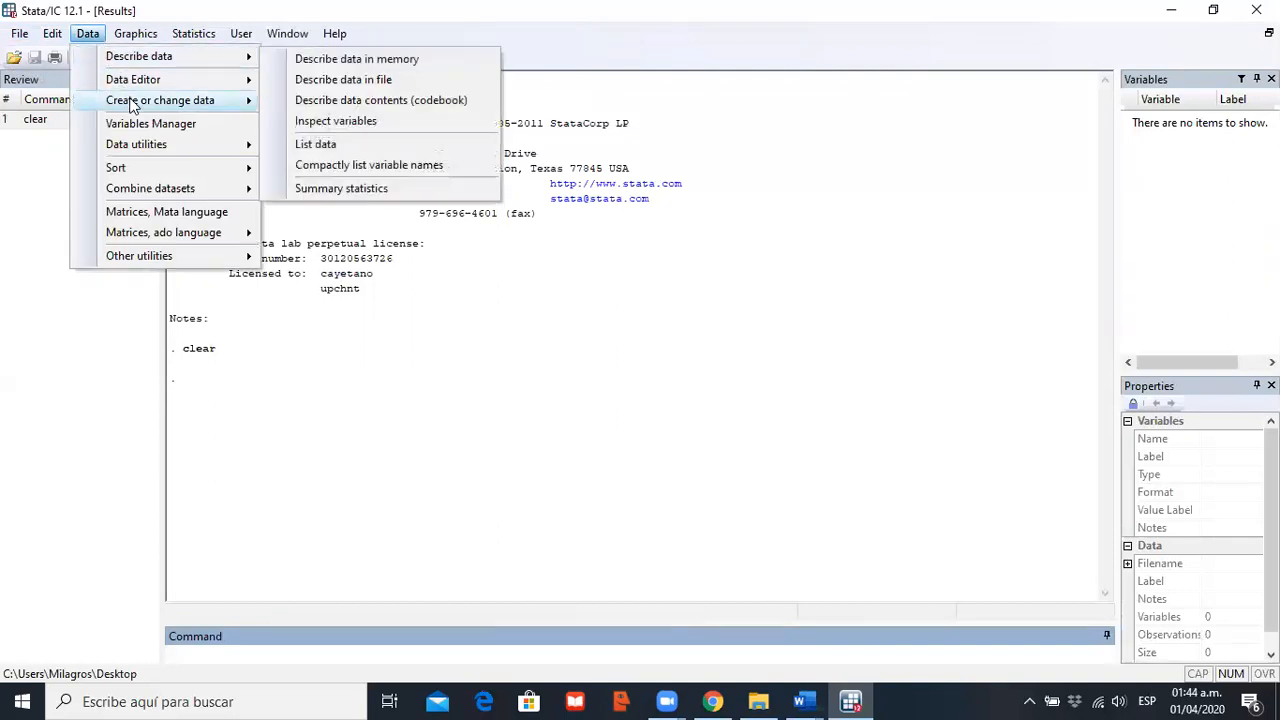
mouse_move(150, 80)
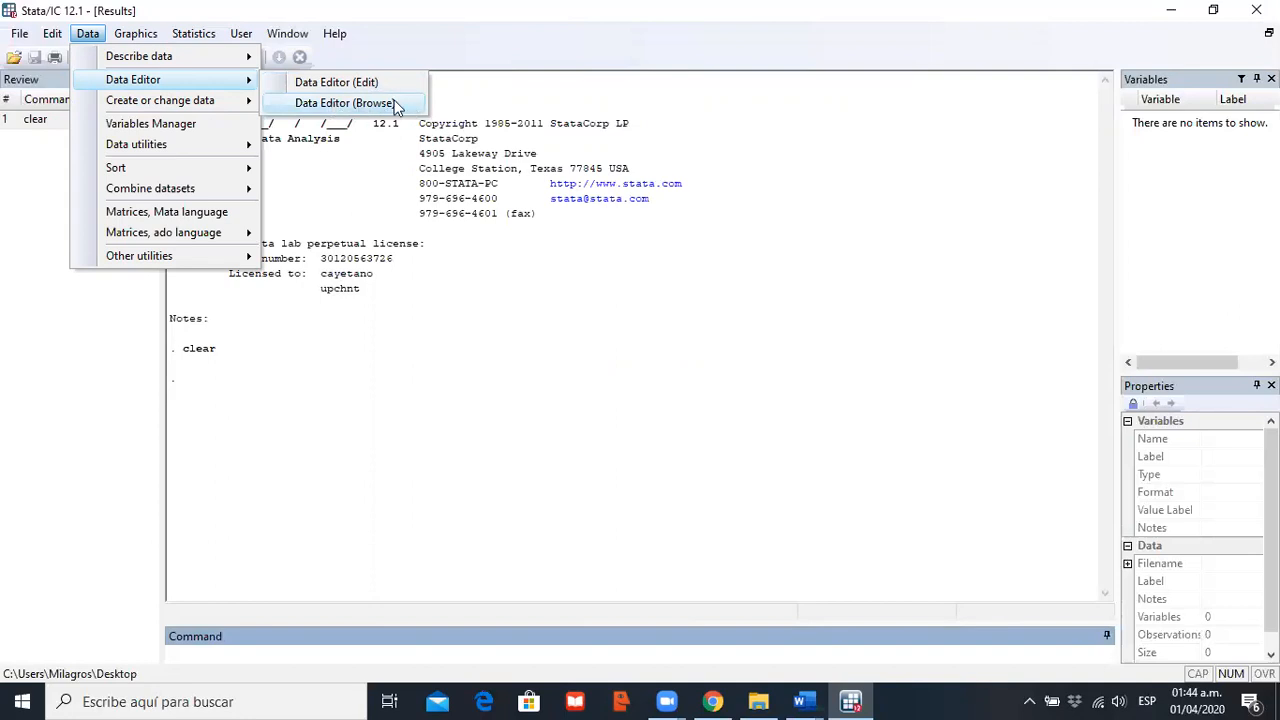
click(475, 107)
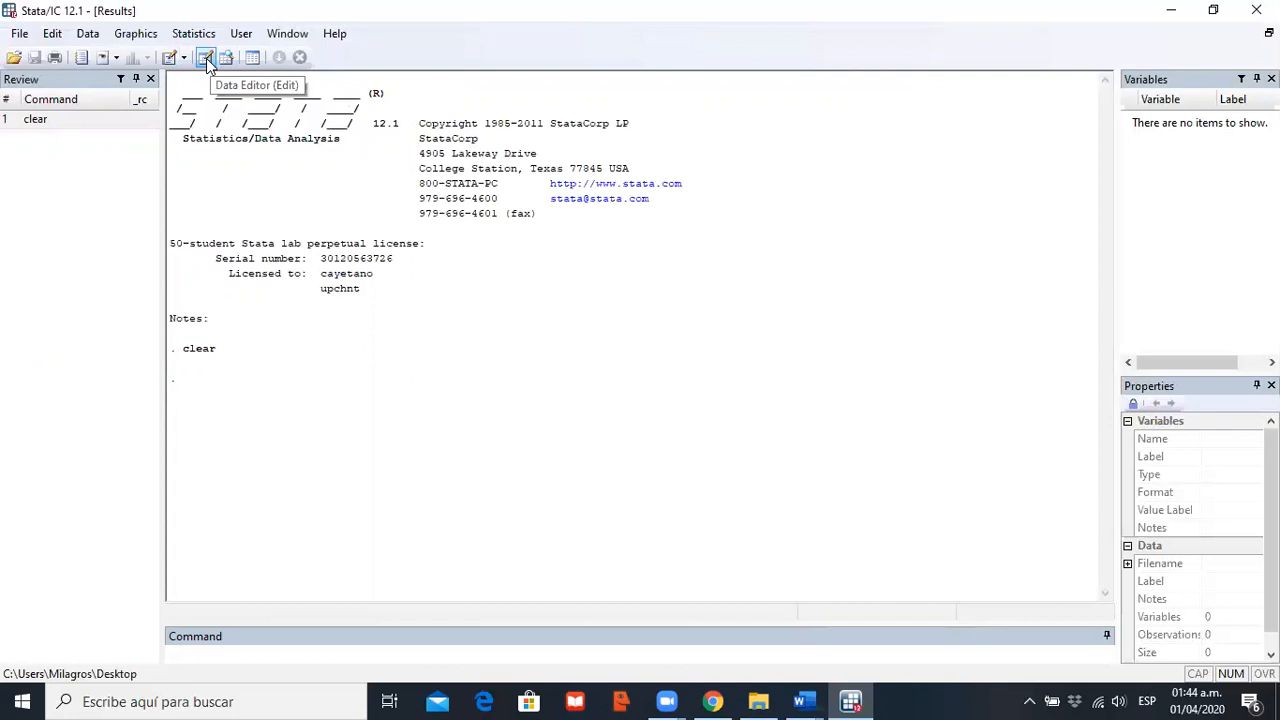
Step: Open the Data Editor in edit mode by running the edit command
click(260, 659)
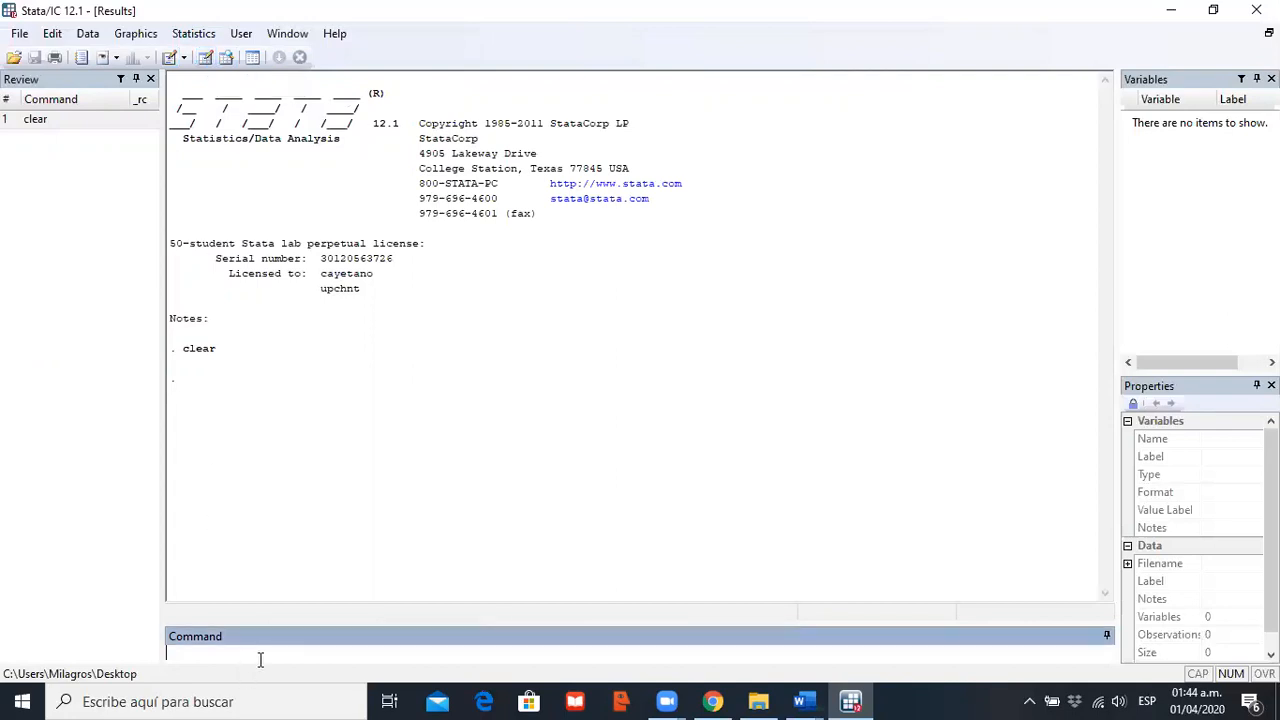
text(edit)
key(Return)
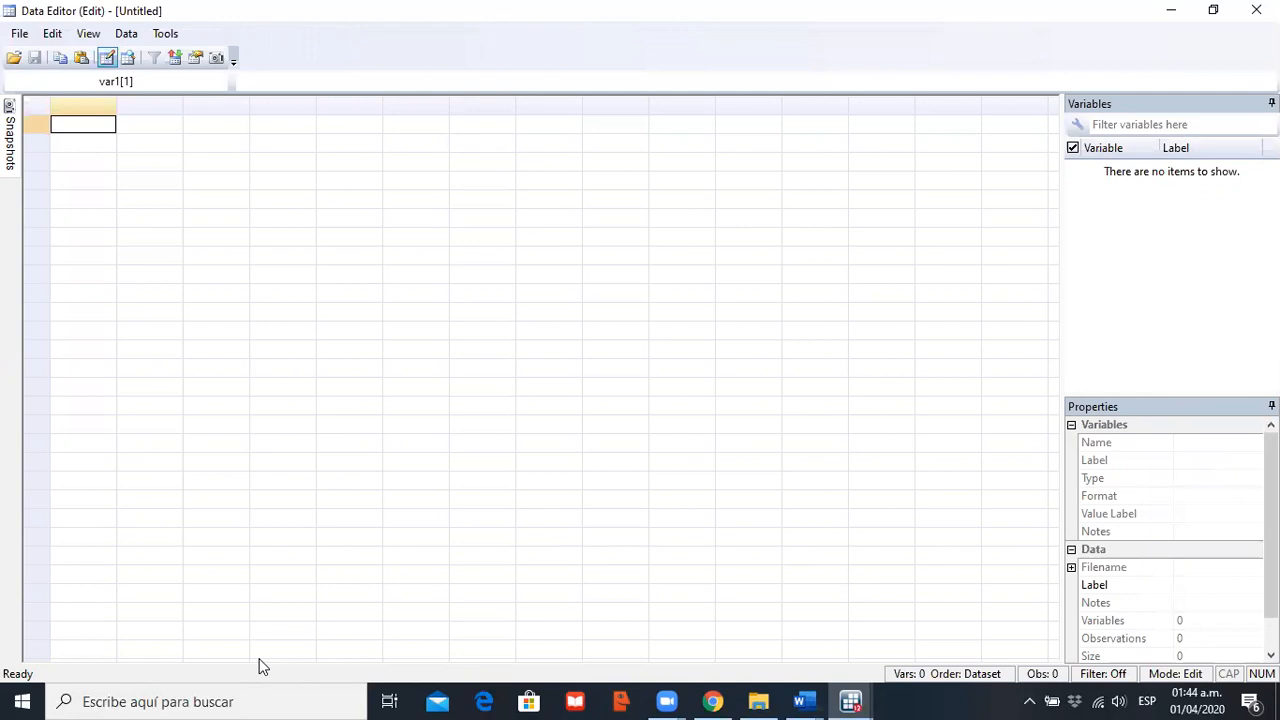
Step: Enter 25, 23, 45, 67, 54, 67, 54, 36, 98 and 76 down the first column, rows 1 to 10
text(25)
key(Return)
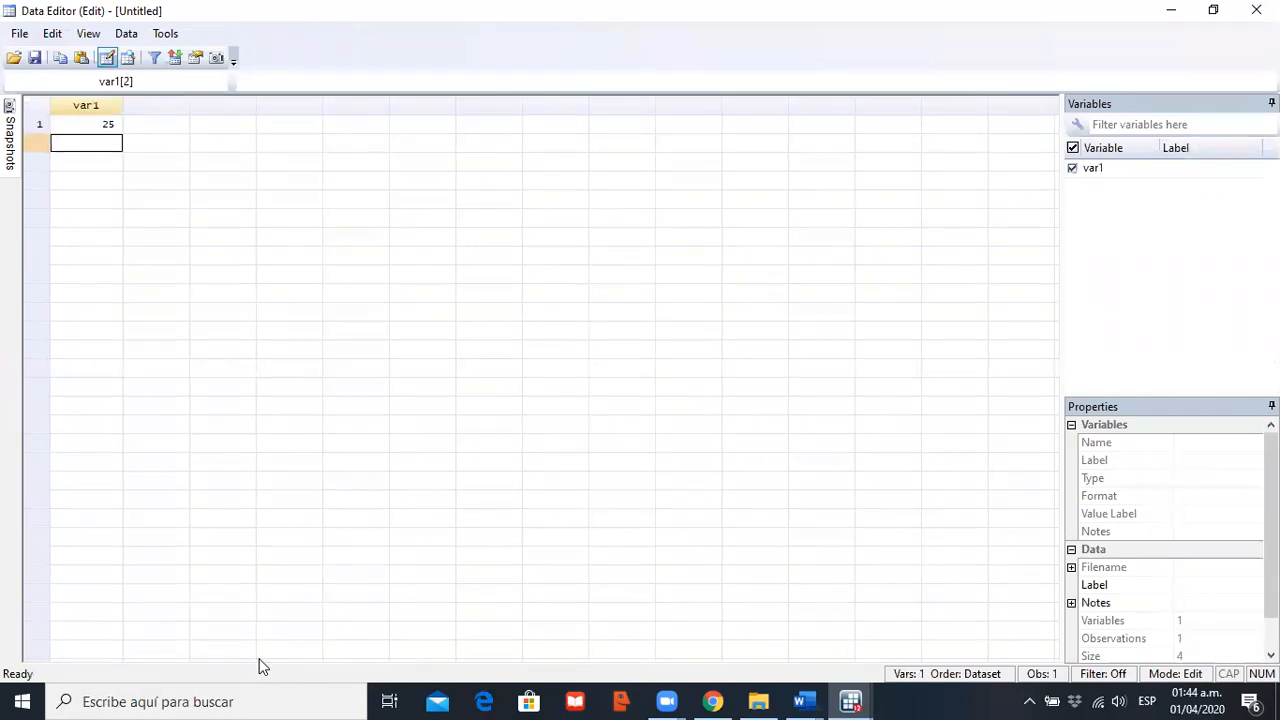
text(23)
key(Return)
text(4)
key(BackSpace)
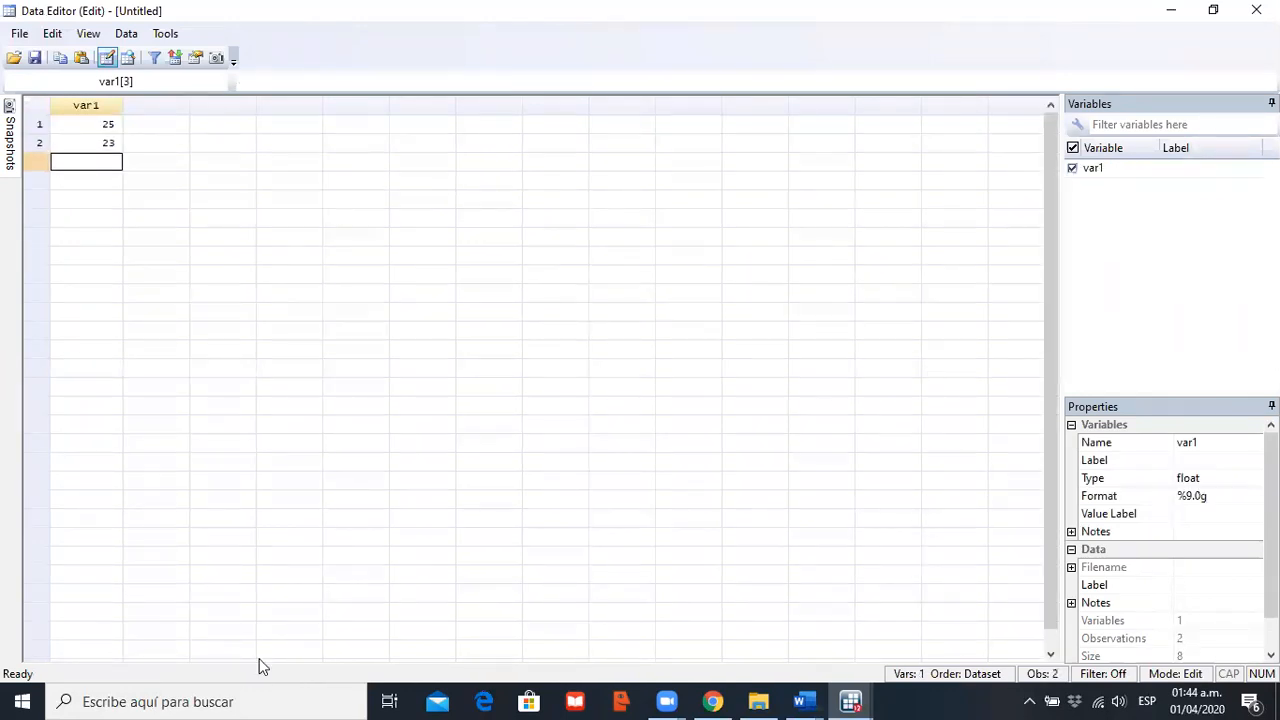
text(45)
key(Return)
text(67)
key(Return)
text(54)
key(Return)
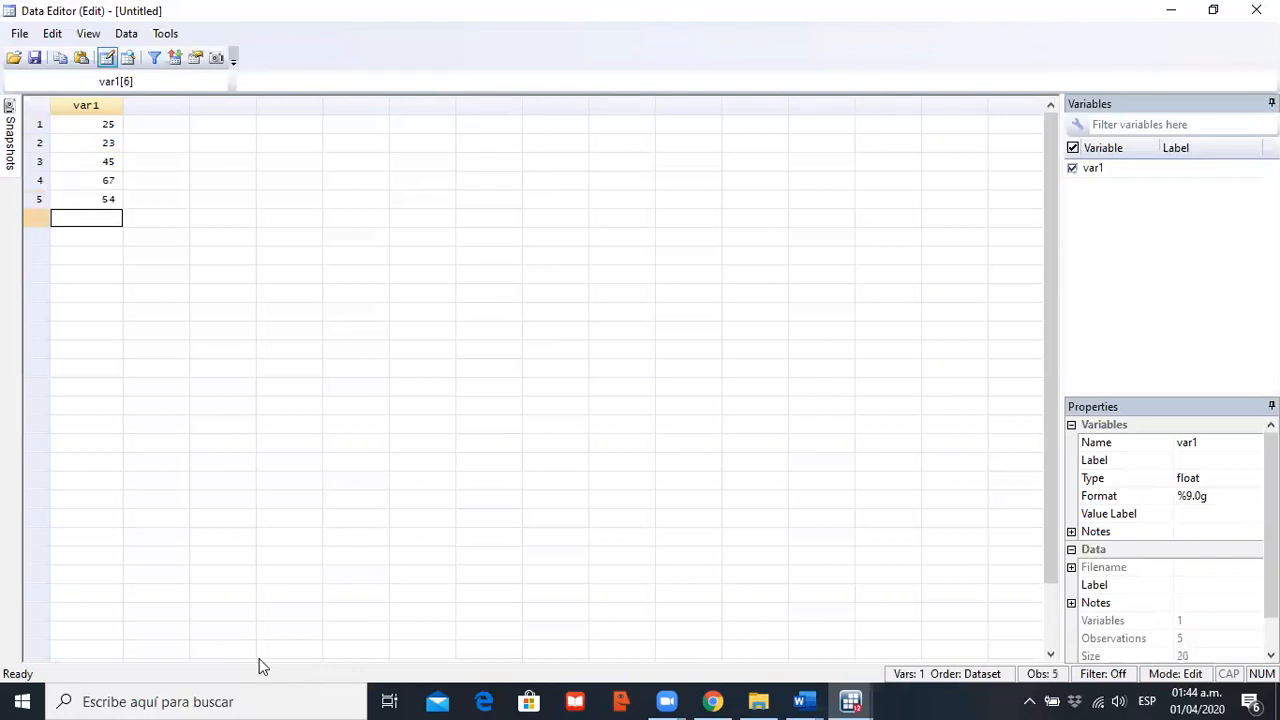
text(67)
key(Return)
text(54)
key(Return)
text(36)
key(Return)
text(98)
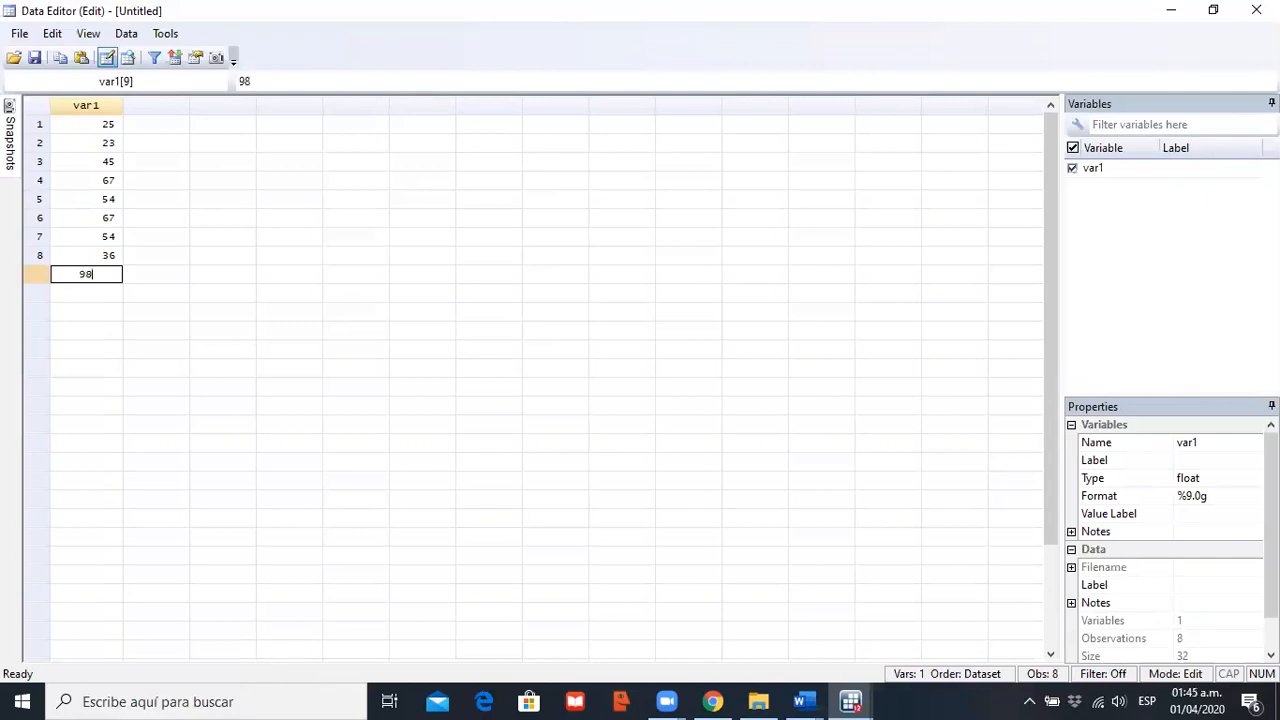
key(Return)
text(76)
key(Return)
Step: Fill rows 1 to 10 of the second column with 76, 89, 76, 147, 126, 87, 95, 79, 87 and 90
key(Tab)
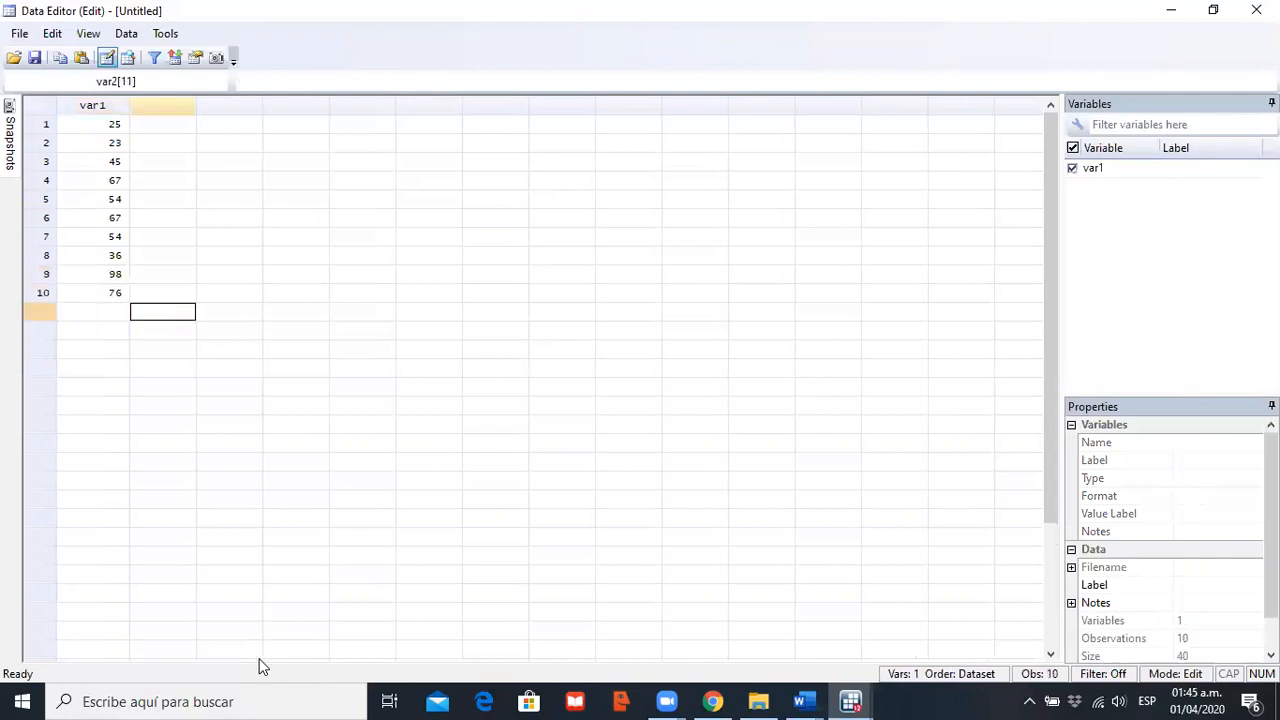
key(Up)
key(ctrl+Up)
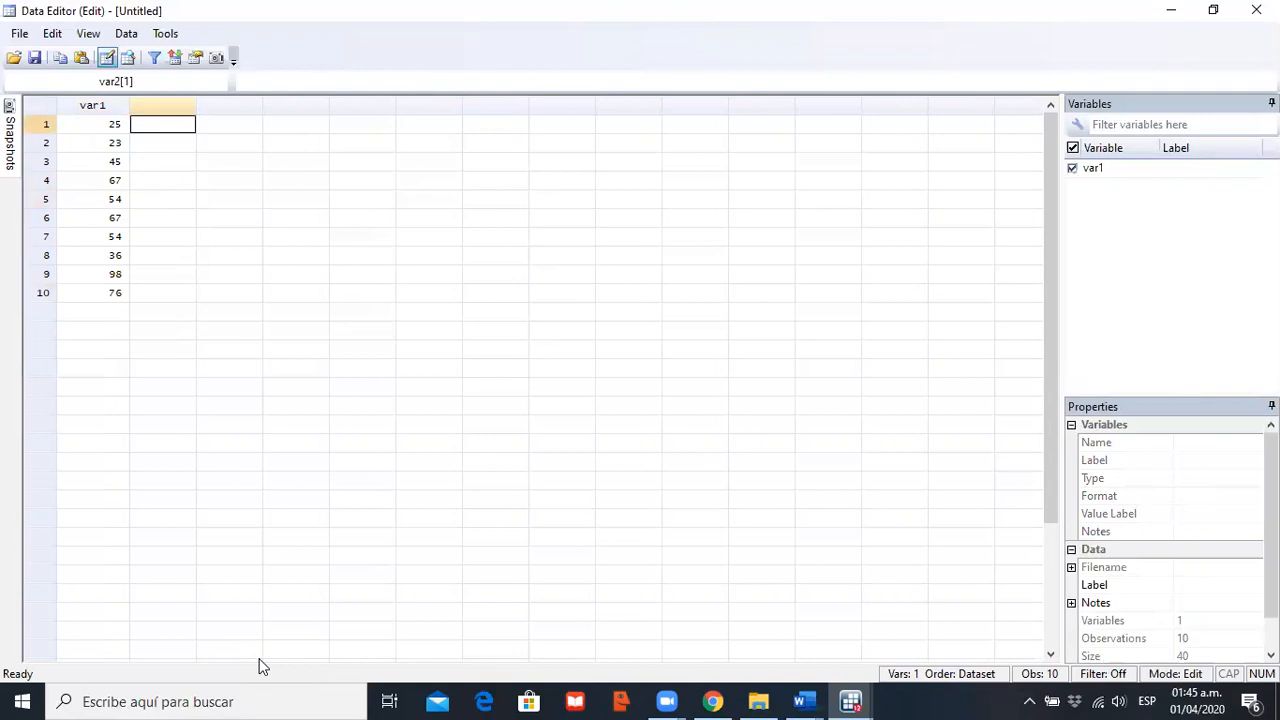
text(76)
key(Return)
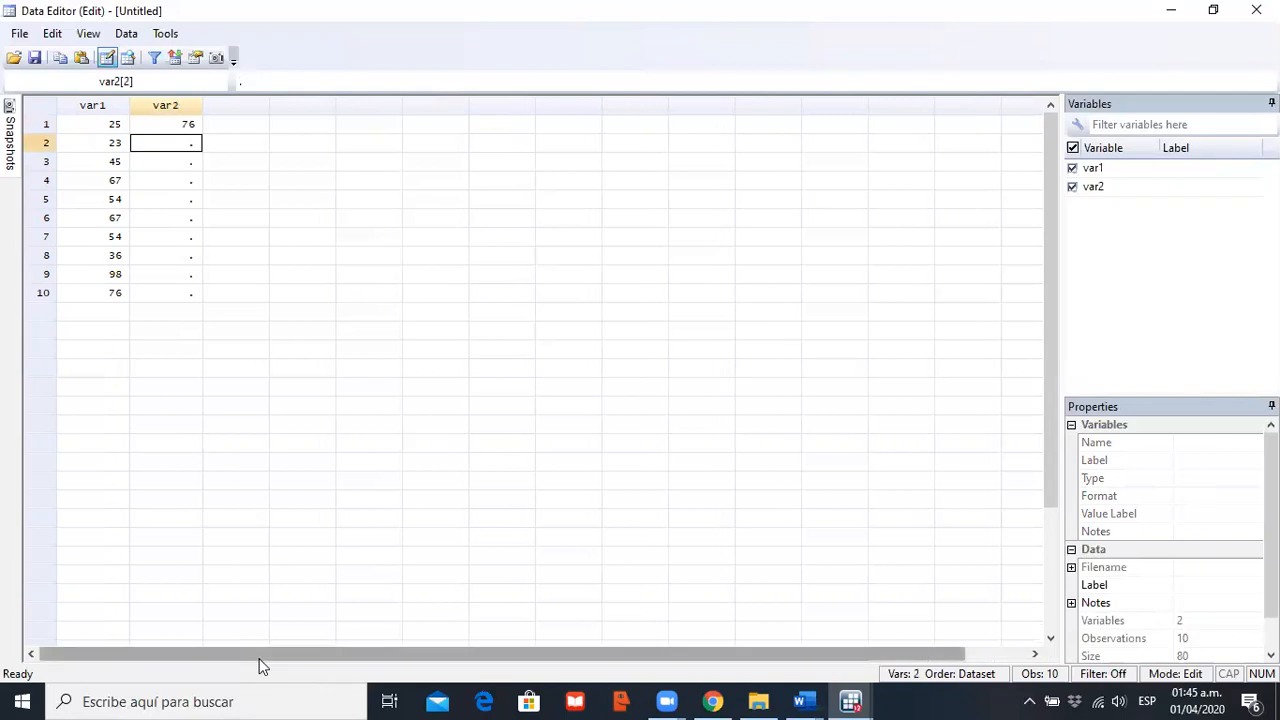
text(89)
key(Return)
text(76)
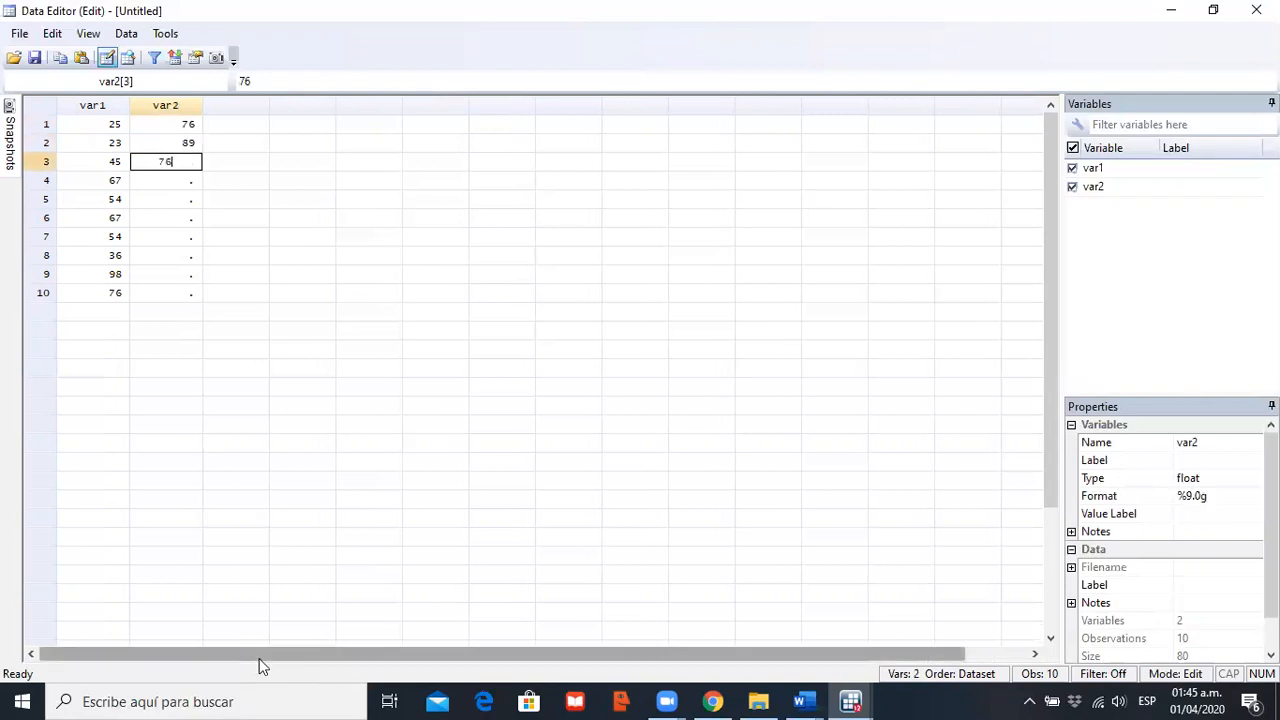
key(Return)
text(147)
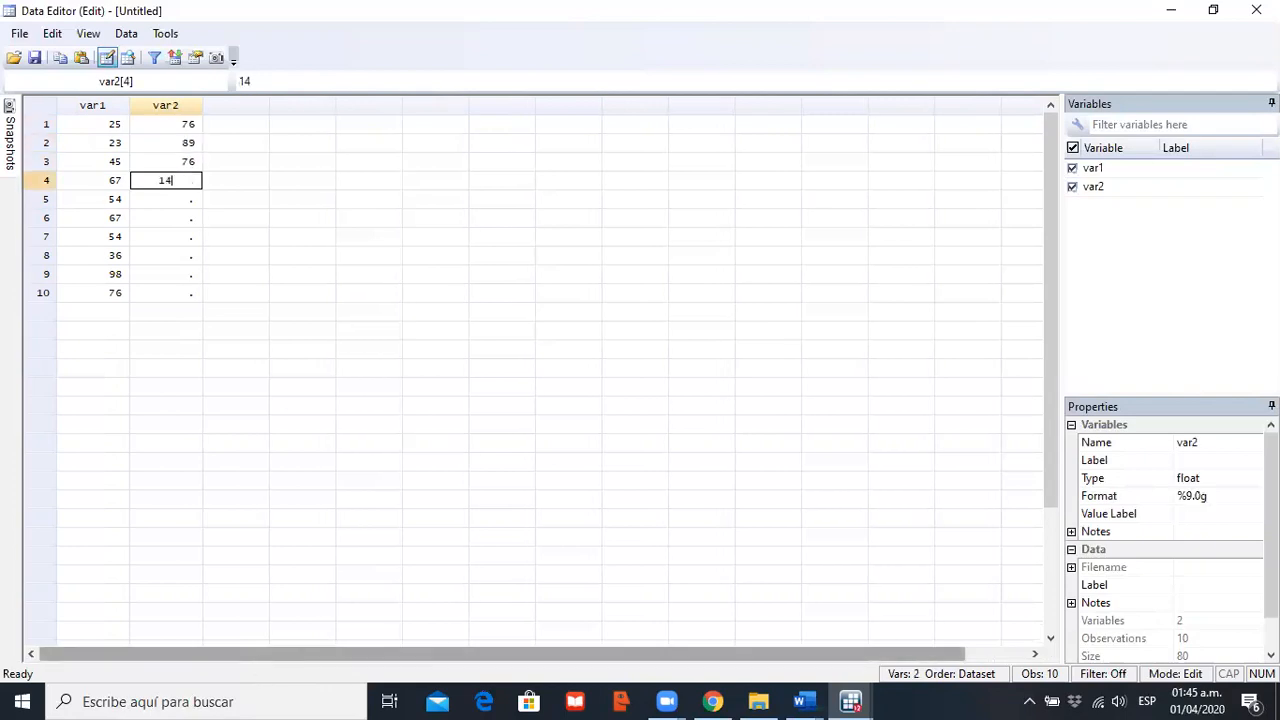
key(Return)
text(126)
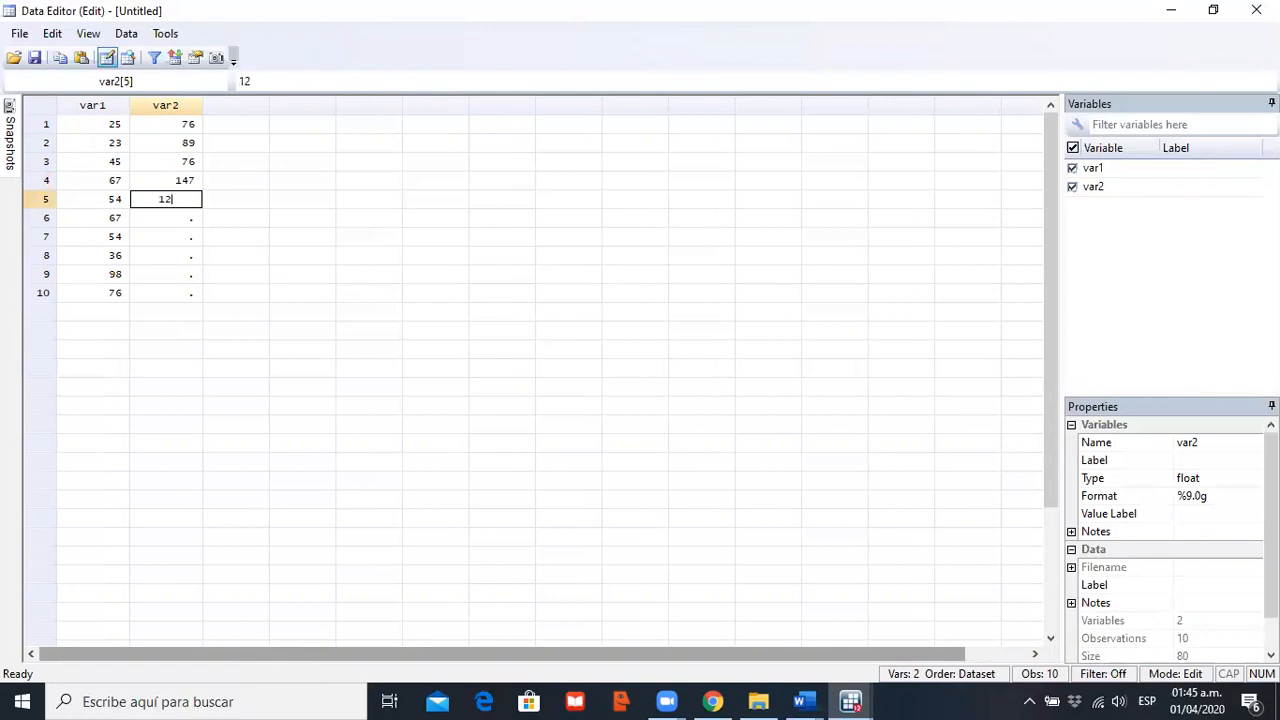
key(Return)
text(87)
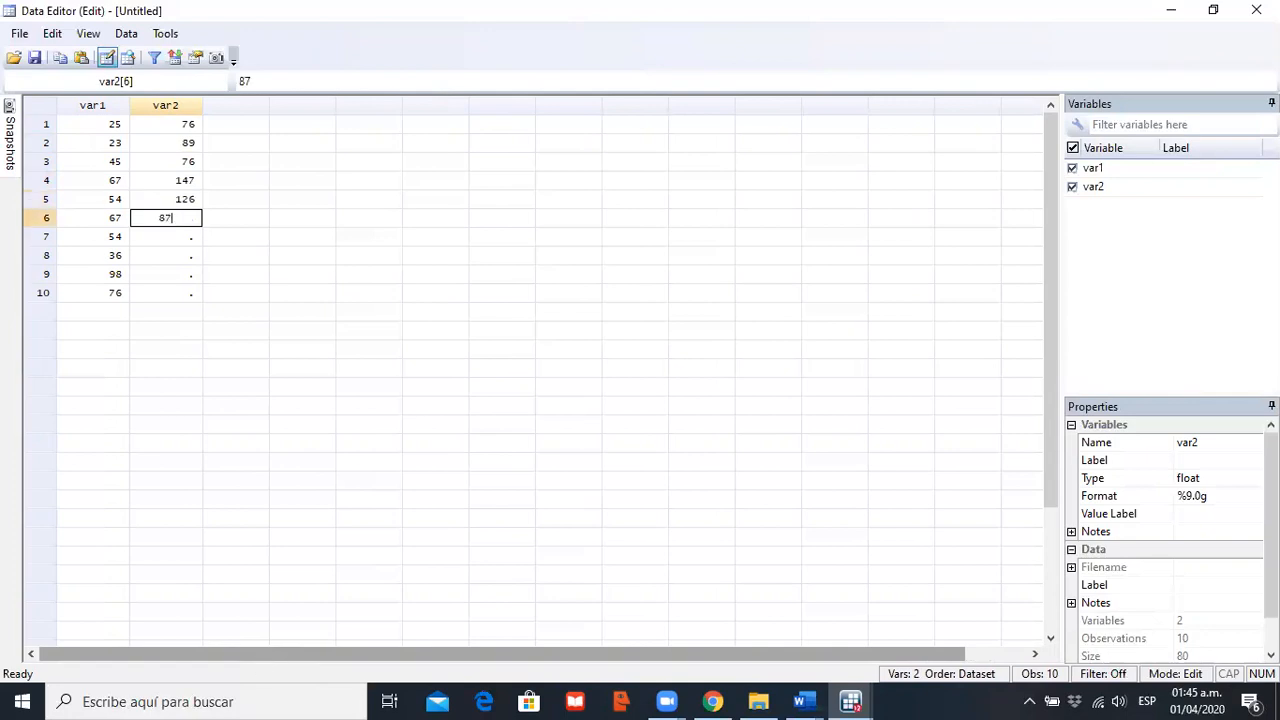
key(Return)
text(95)
key(Return)
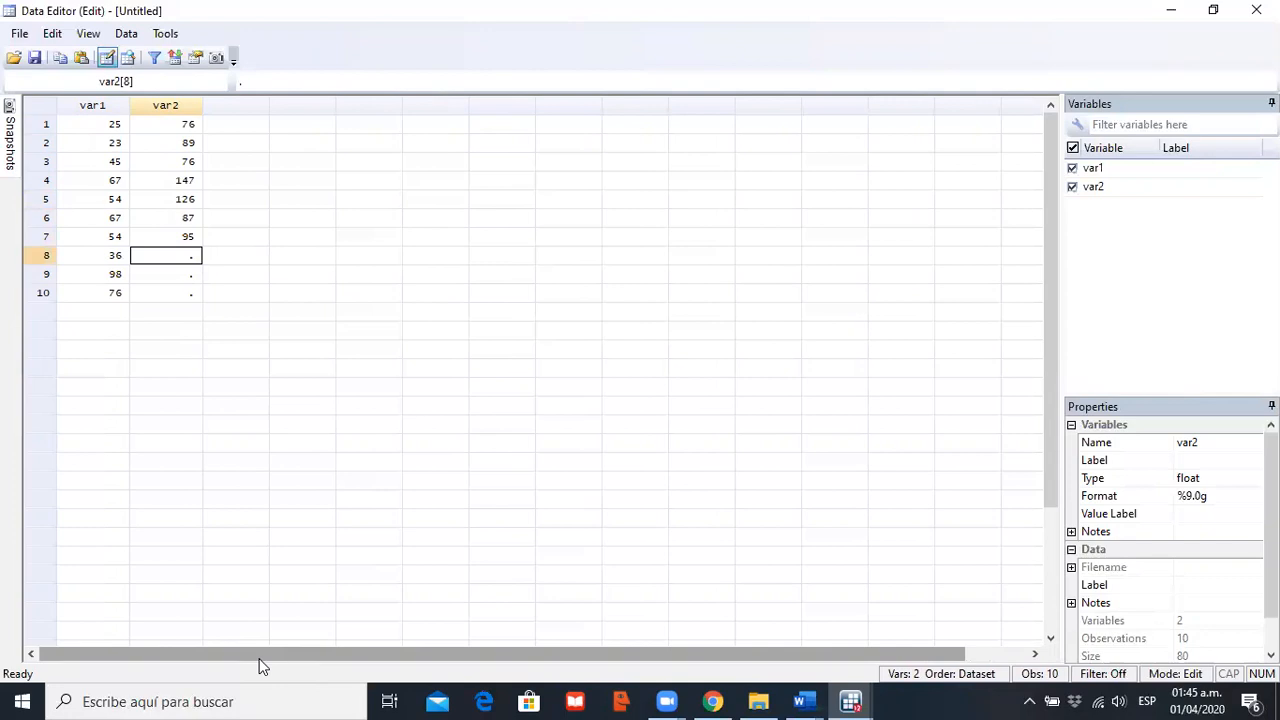
text(79)
key(Return)
text(87)
key(Return)
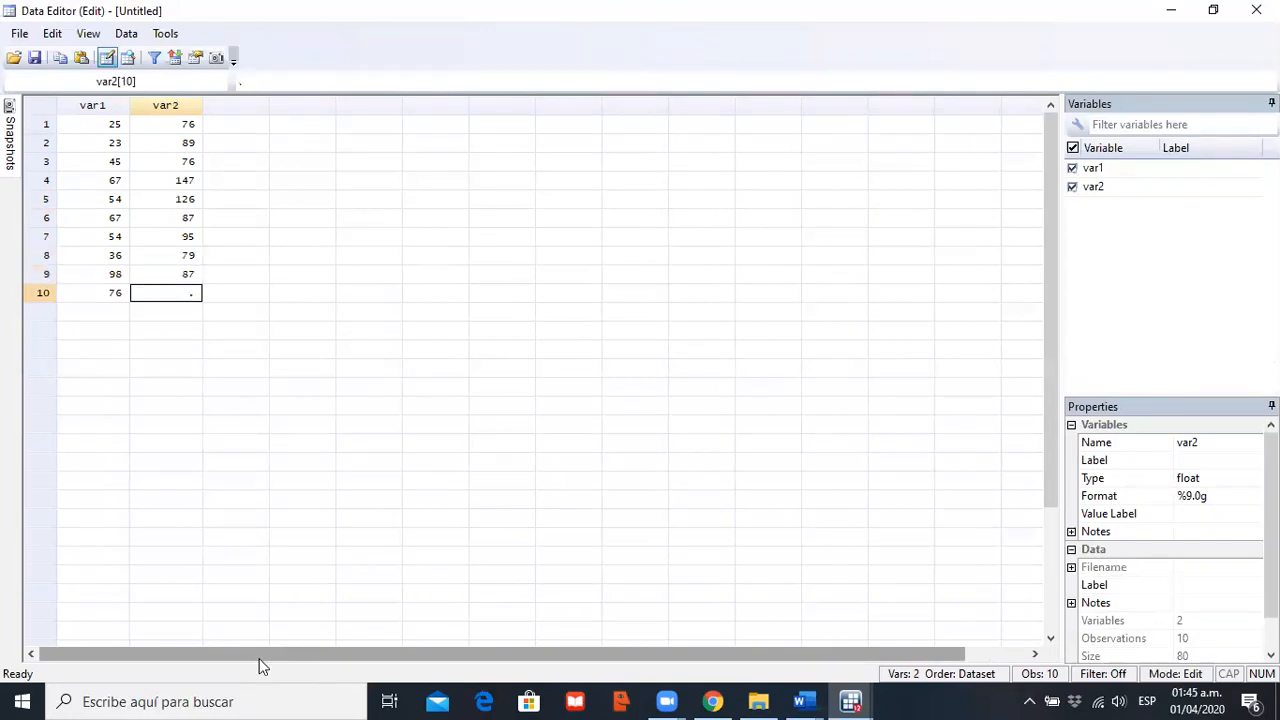
text(90)
key(Tab)
Step: Fill rows 1 to 10 of the third column with 0, 1, 0, 1, 0, 1, 0, 0, 0 and 0
key(Up)
key(Up)
key(Up)
key(Up)
key(Up)
key(Up)
key(Up)
key(Up)
key(Up)
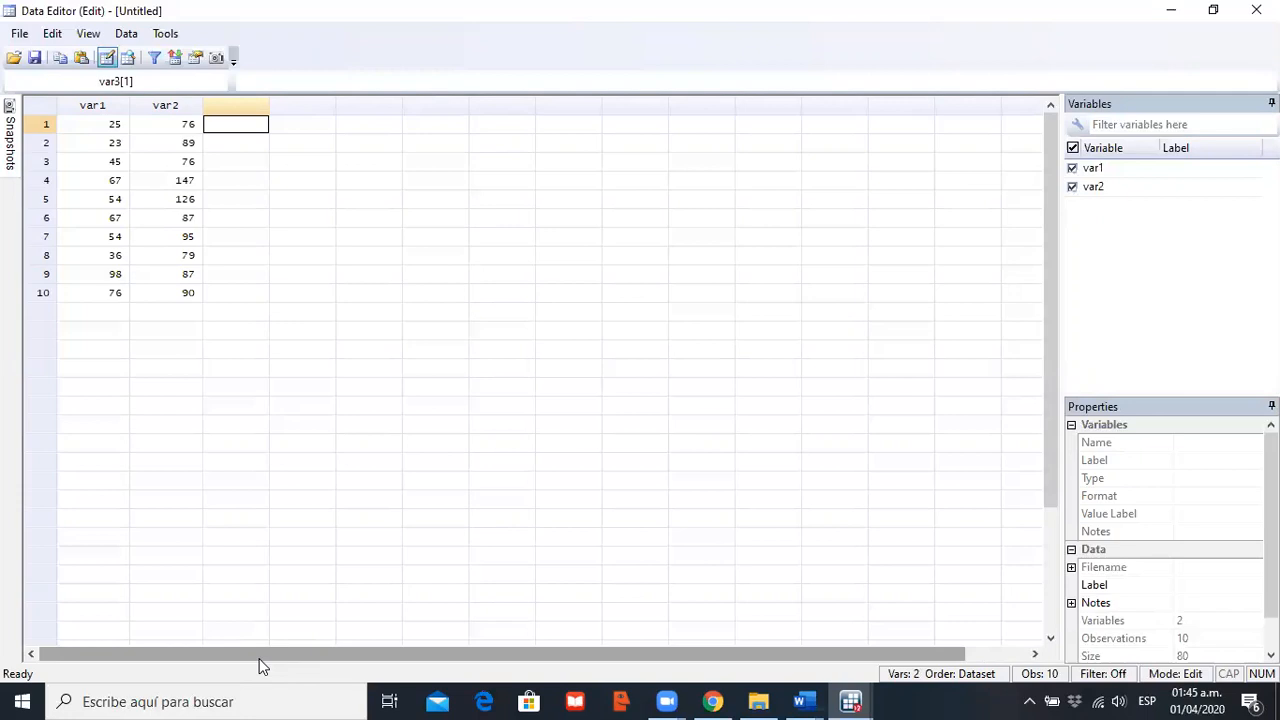
text(0)
key(Return)
text(1)
key(Return)
text(0)
key(Return)
text(1)
key(Return)
text(0)
key(Return)
text(1)
key(Return)
text(00)
key(BackSpace)
key(Return)
text(0)
key(Return)
text(0)
key(Return)
text(0)
key(Tab)
key(Left)
key(Up)
key(Up)
key(Up)
key(Up)
key(Up)
key(Up)
key(Up)
key(Up)
key(Up)
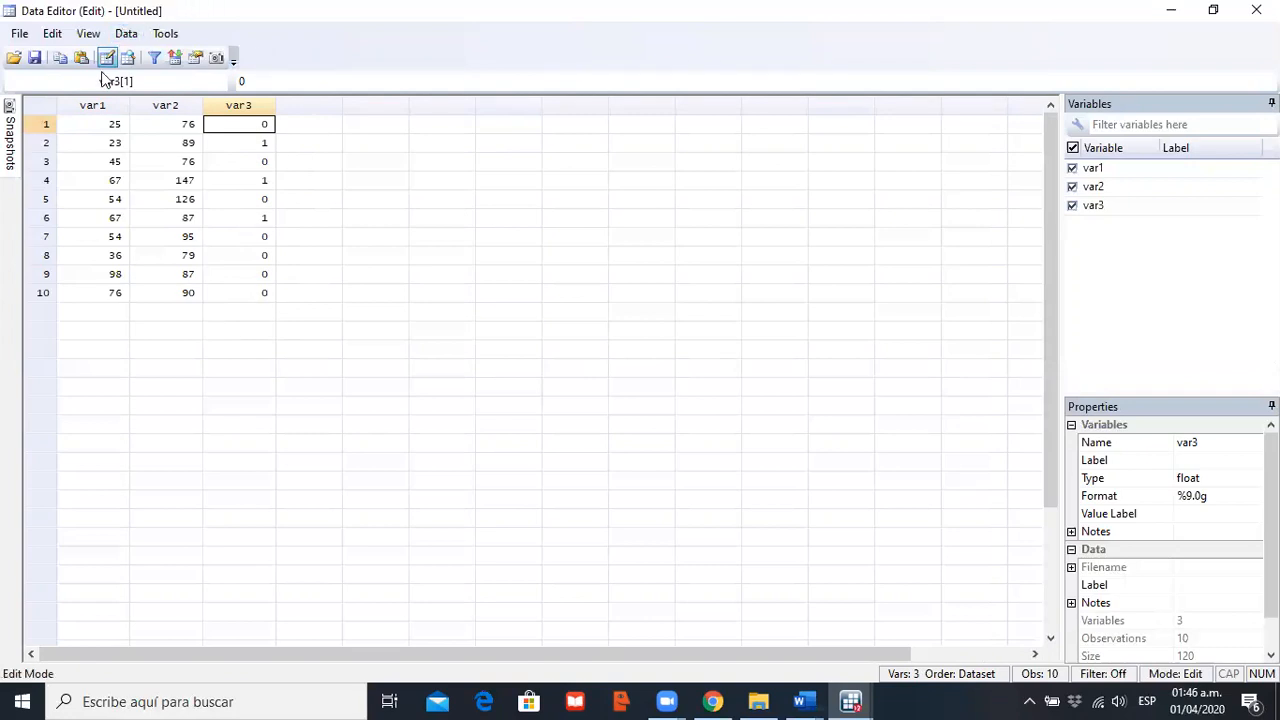
Step: In the Variables Manager, rename var1 as edad, label it "Edad en años" and apply the changes
click(92, 105)
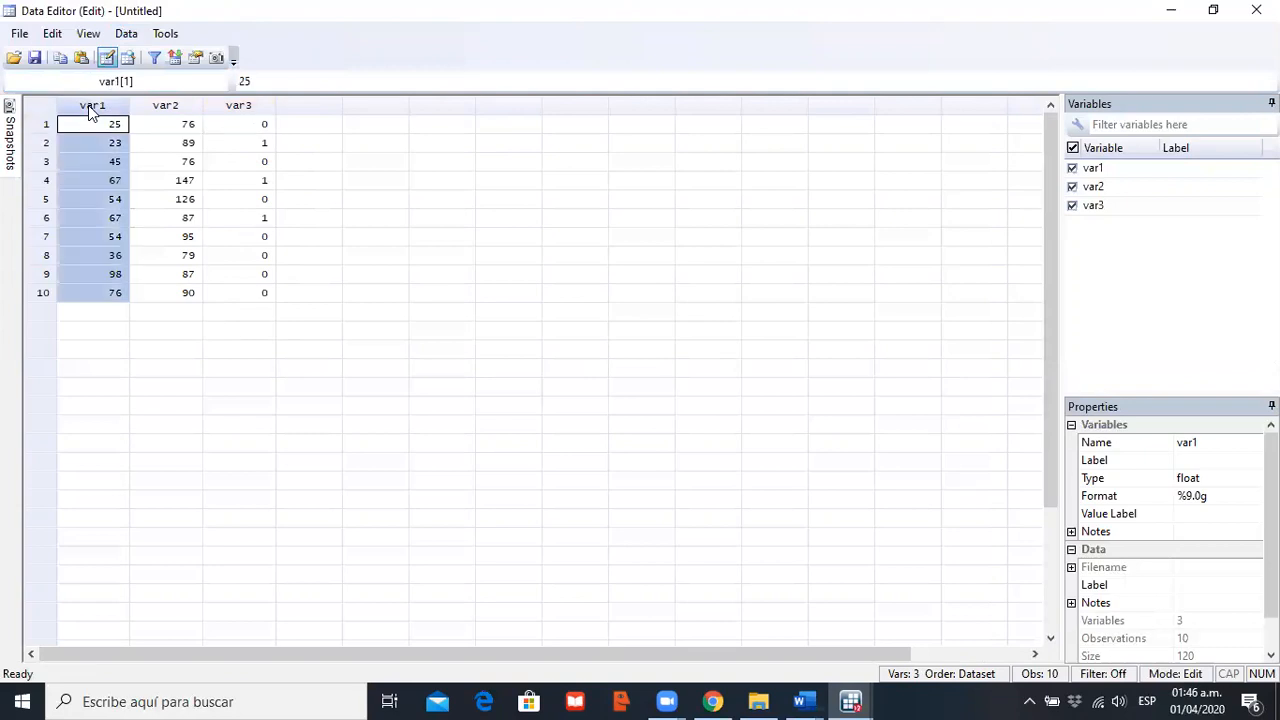
click(126, 40)
mouse_move(157, 62)
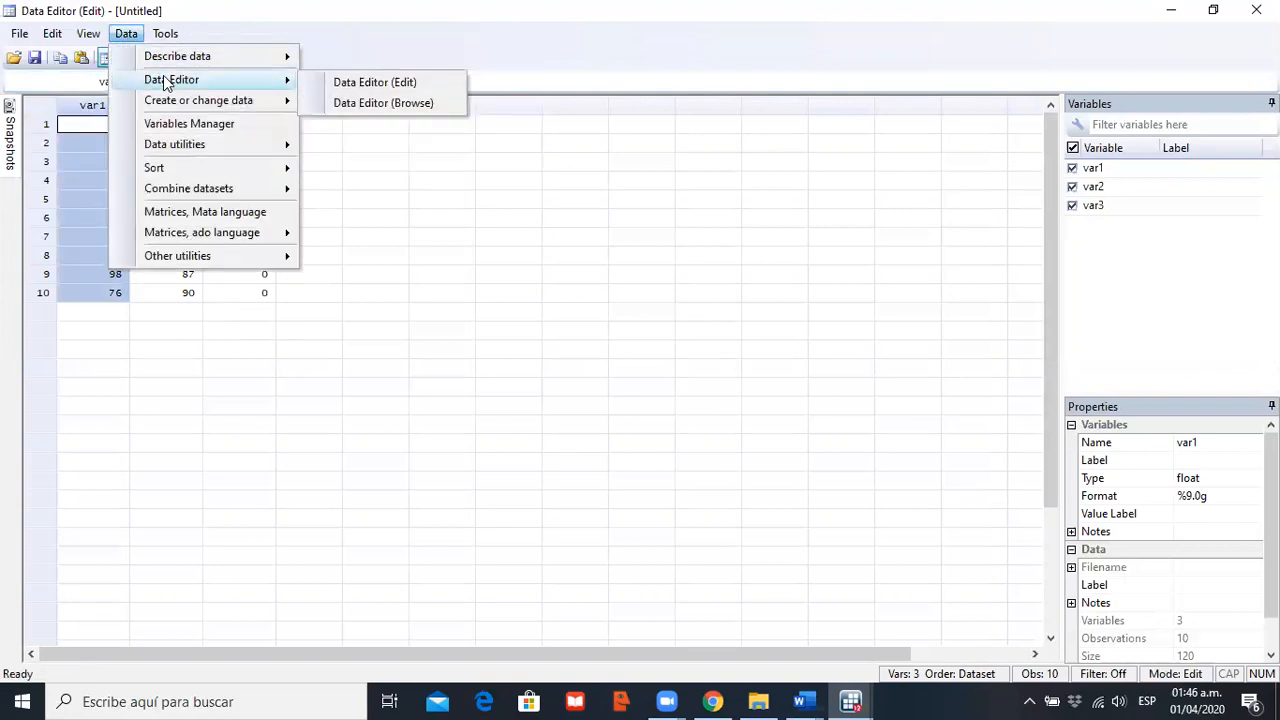
click(231, 131)
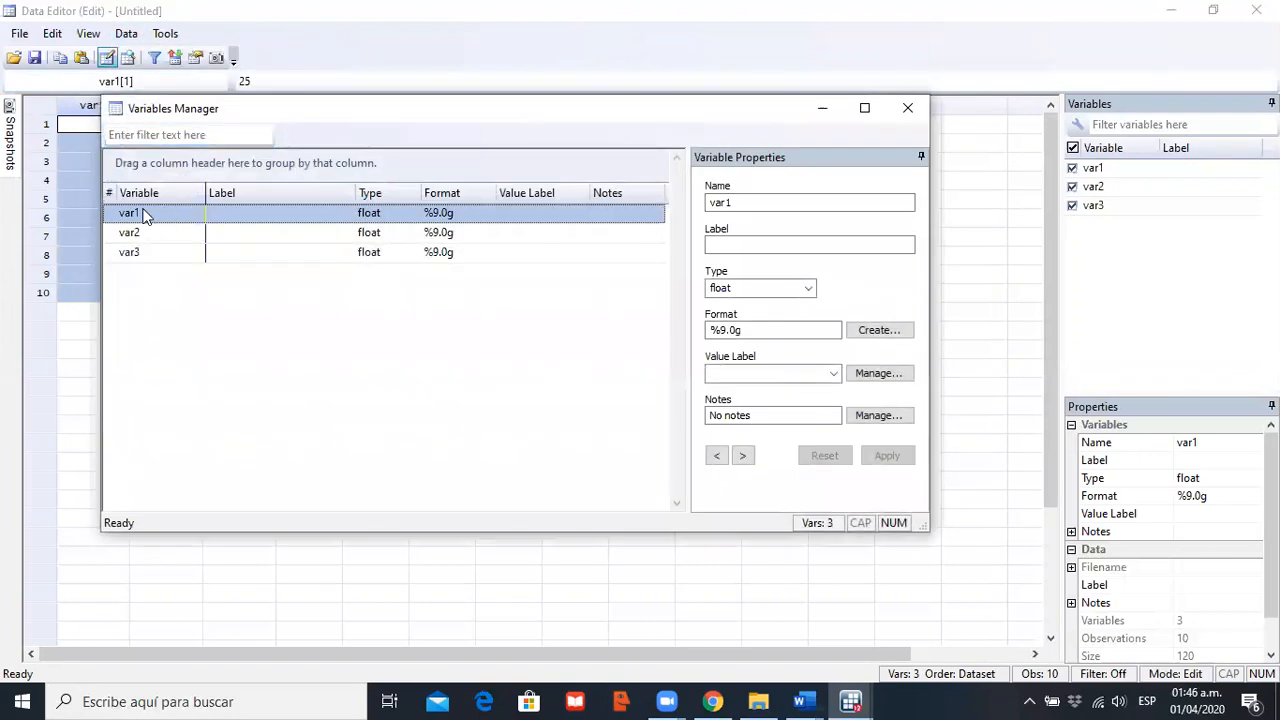
click(738, 202)
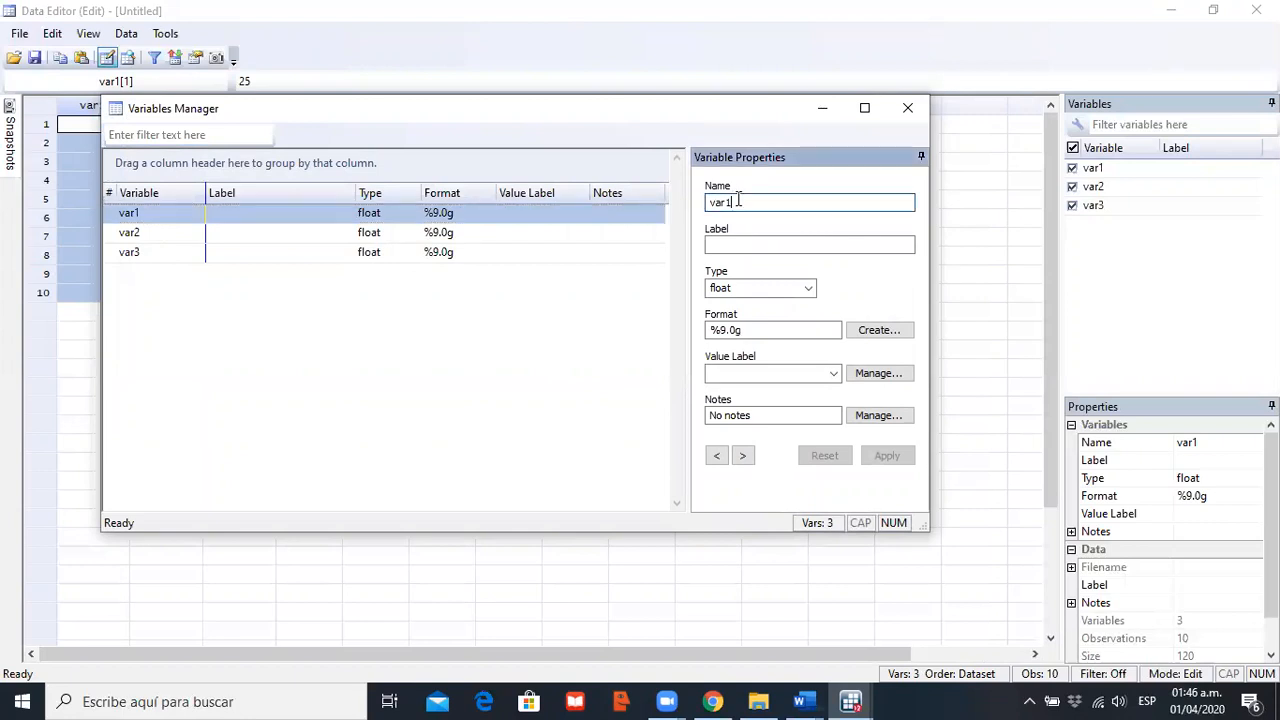
double_click(738, 202)
text(edad)
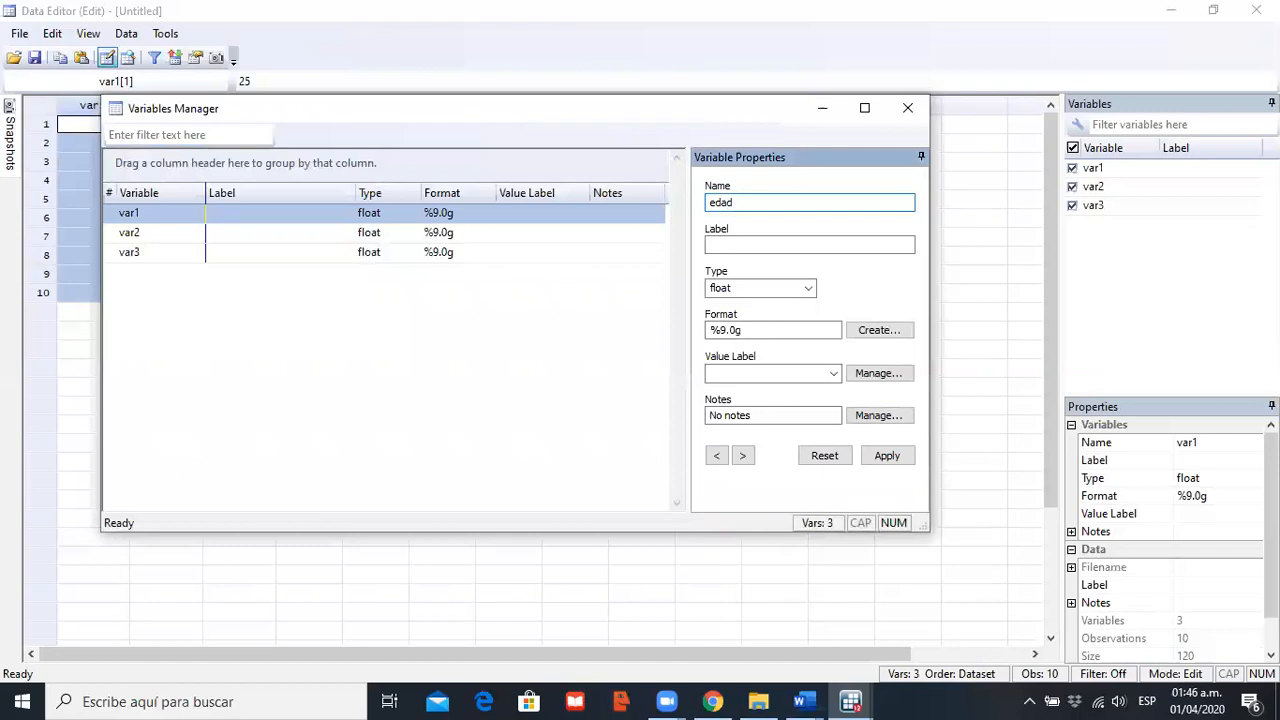
key(Tab)
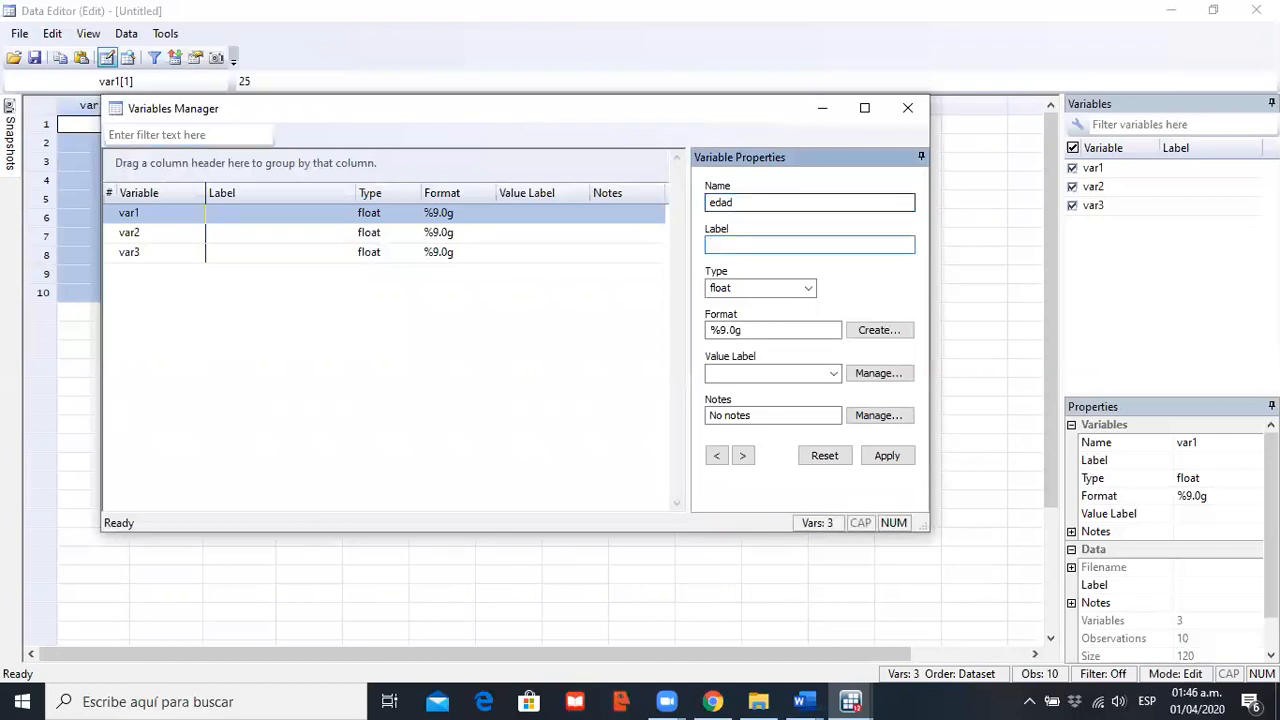
text(Edad en años)
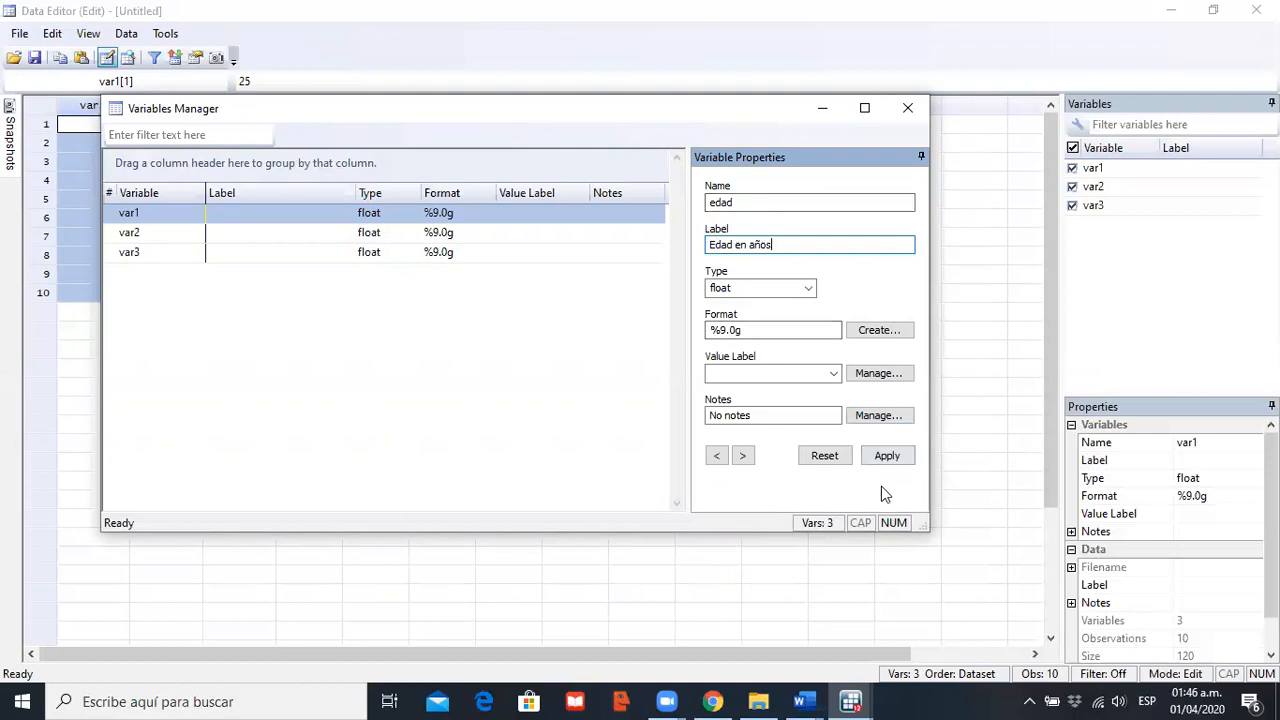
click(227, 232)
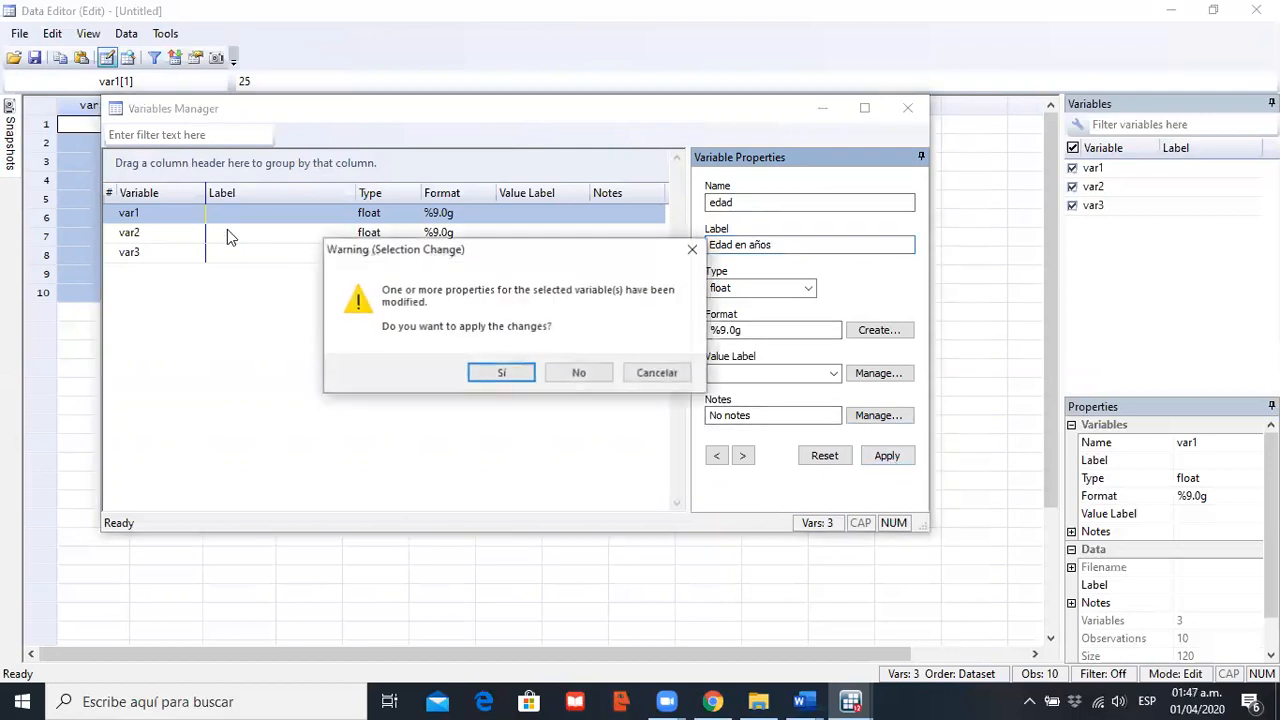
click(502, 373)
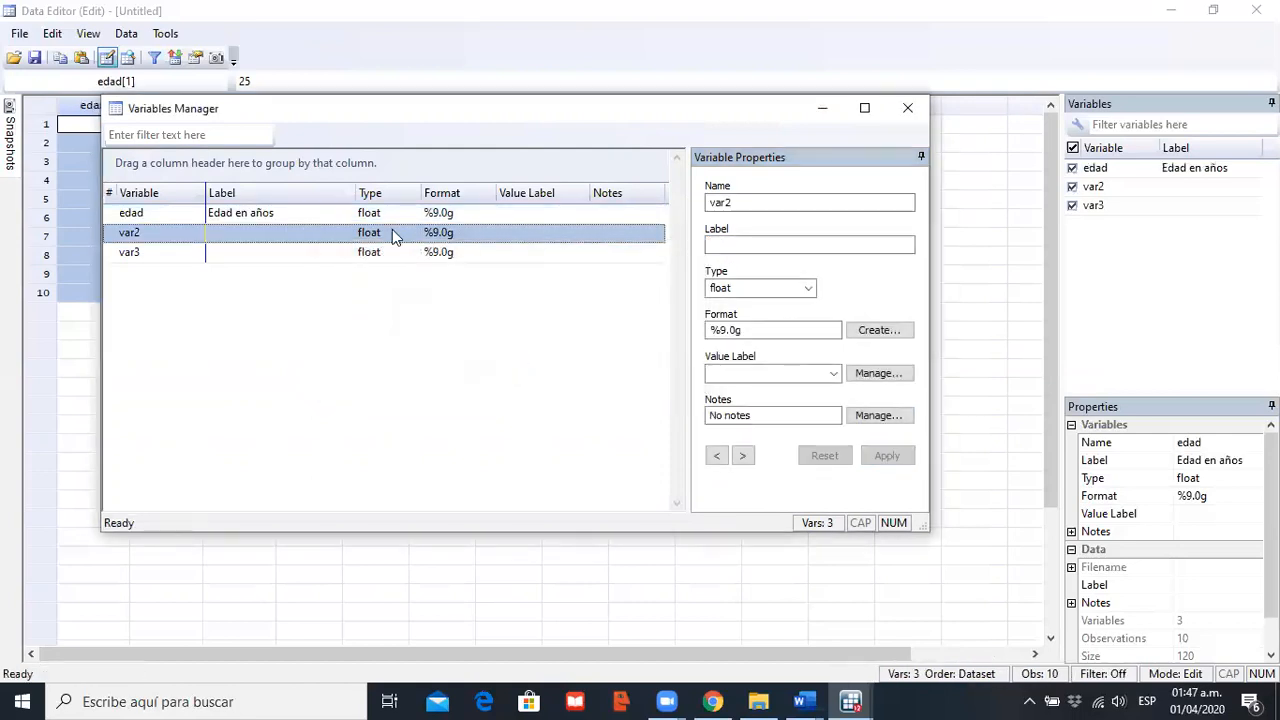
Step: Rename var2 as glucemia, label it "Glucemia en ayunas" and apply the changes
click(749, 204)
key(BackSpace)
key(BackSpace)
key(BackSpace)
key(BackSpace)
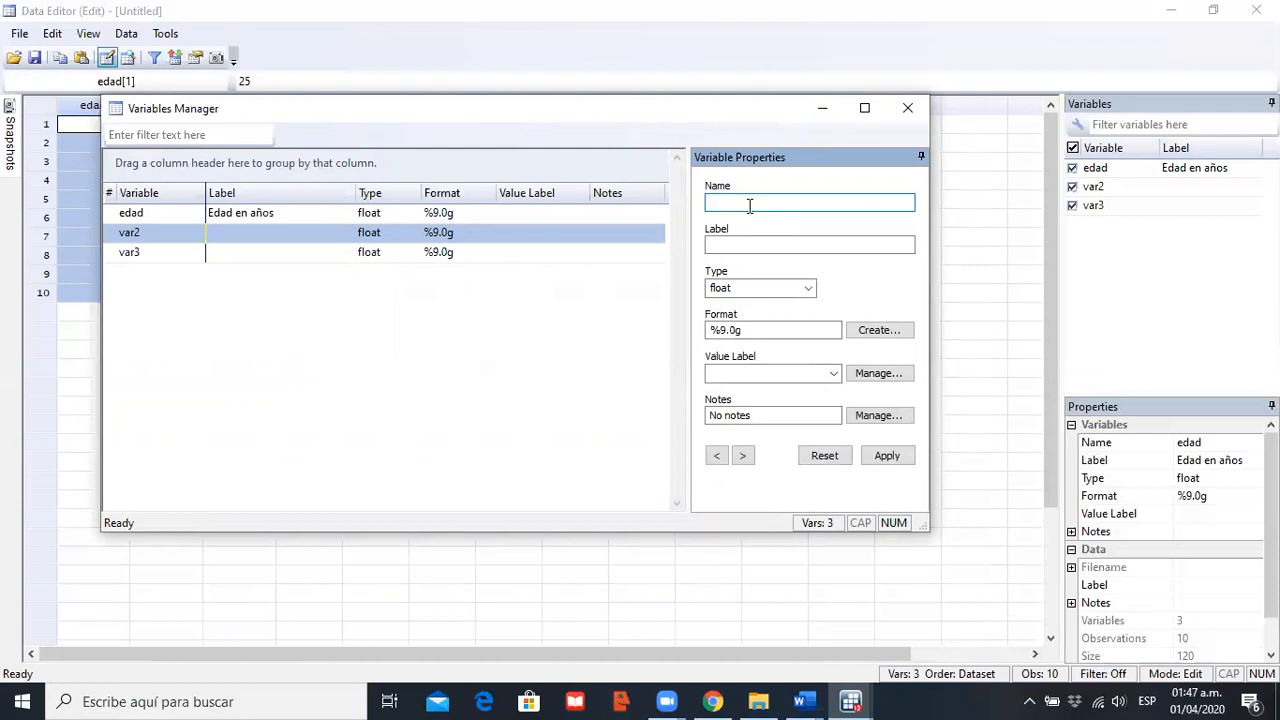
text(glucemia)
click(781, 247)
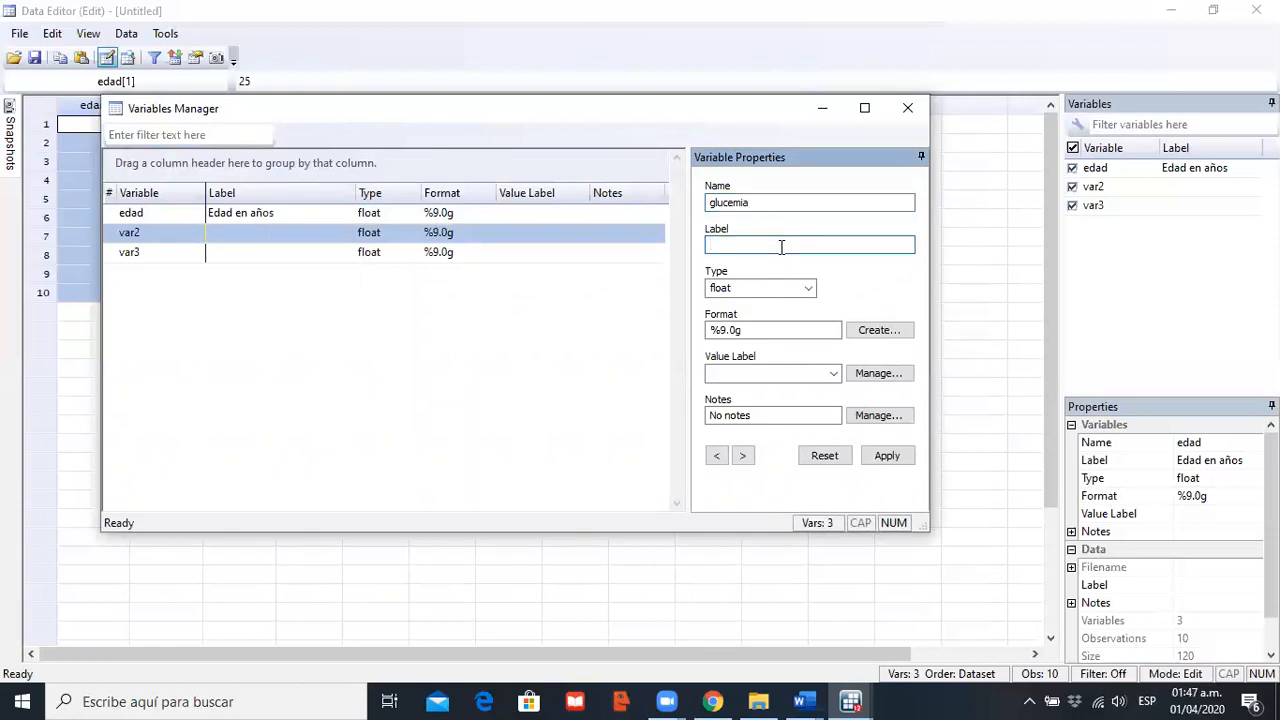
text(Glucemia en ayunas)
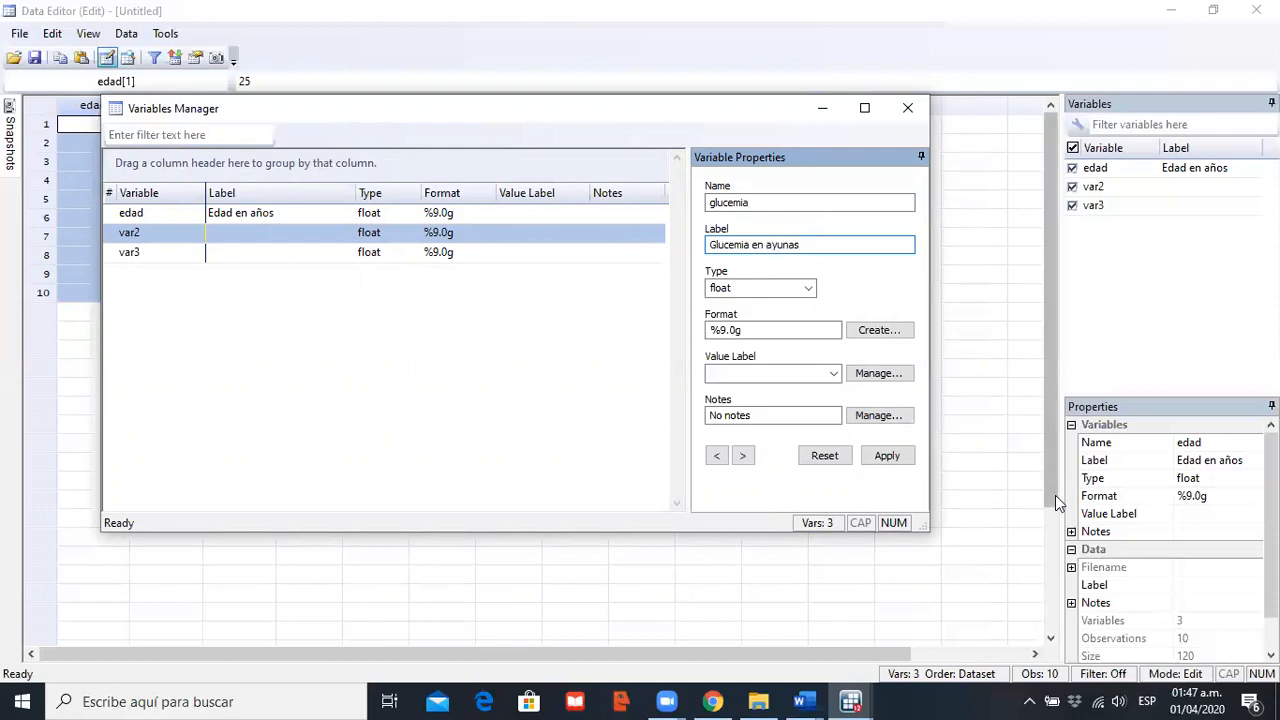
click(887, 455)
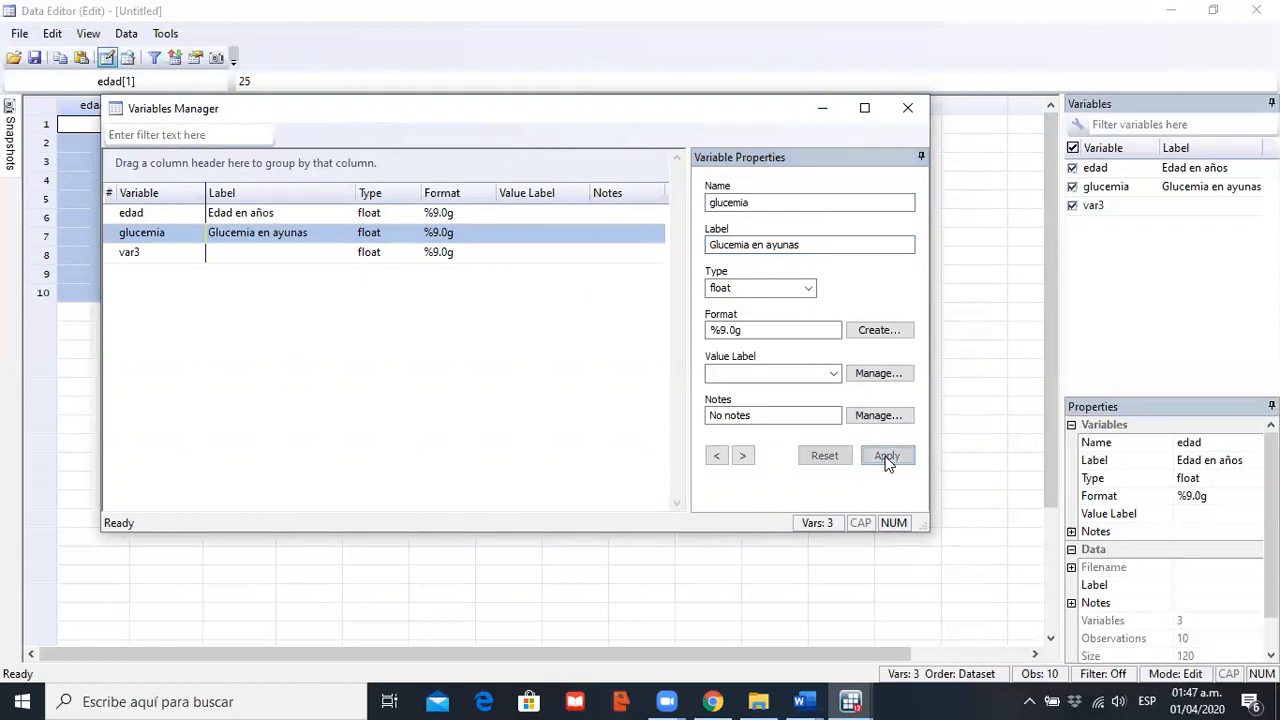
Step: Rename var3 as sexo, label it "Sexo del paciente" and apply the changes
click(242, 245)
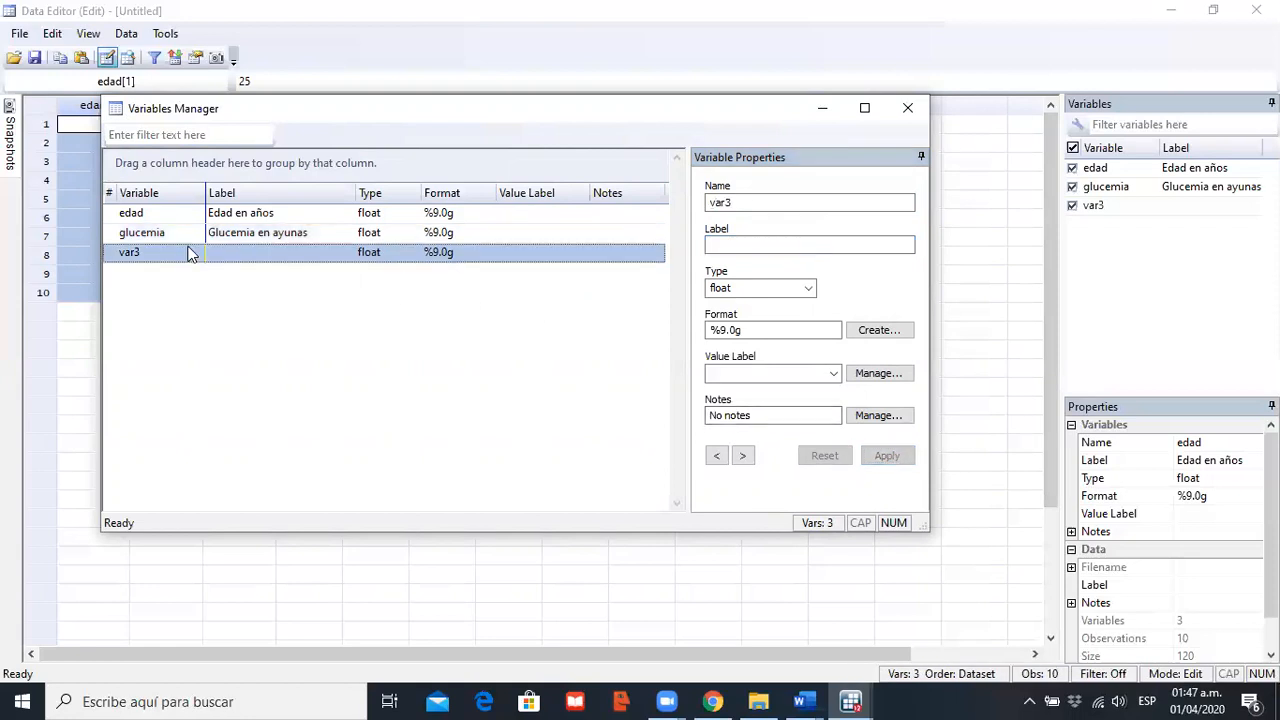
click(753, 206)
key(BackSpace)
key(BackSpace)
key(BackSpace)
key(BackSpace)
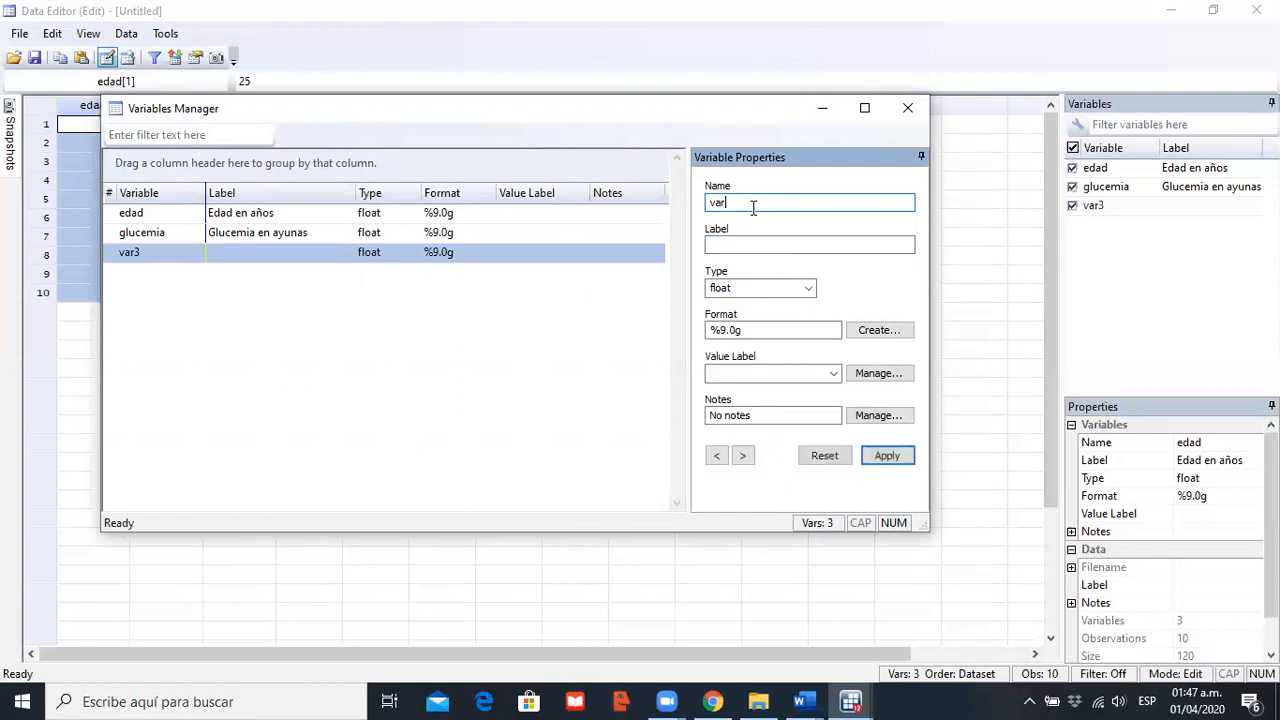
text(sexo)
key(Tab)
text(S)
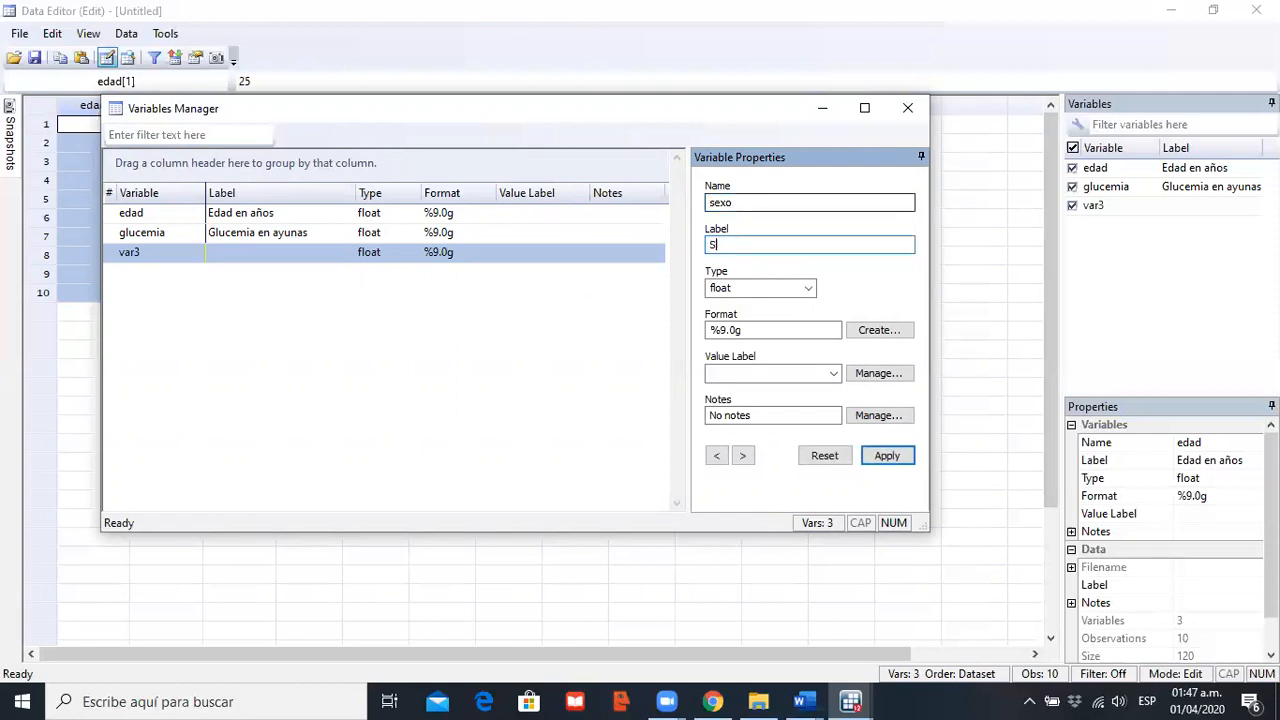
text(exo del paciente)
click(888, 456)
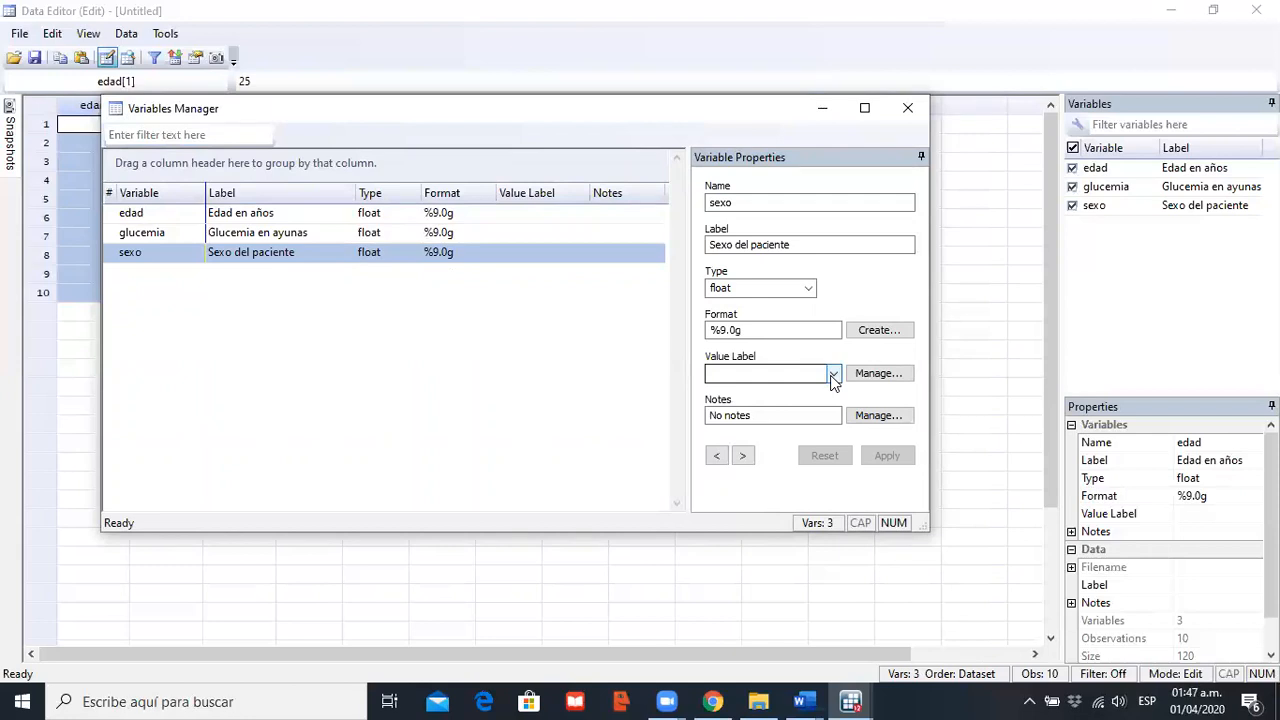
Step: Create a value label named sexo and add the value 0 with the label Femenino
click(833, 375)
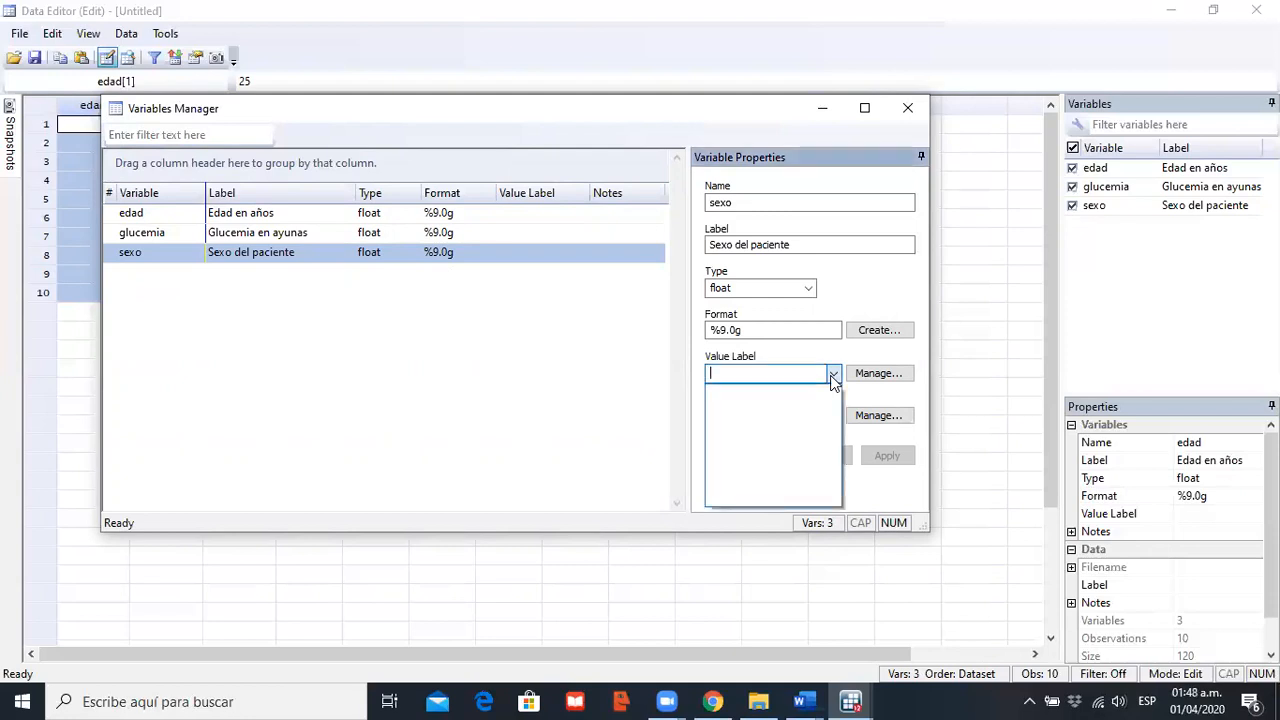
click(833, 375)
click(876, 376)
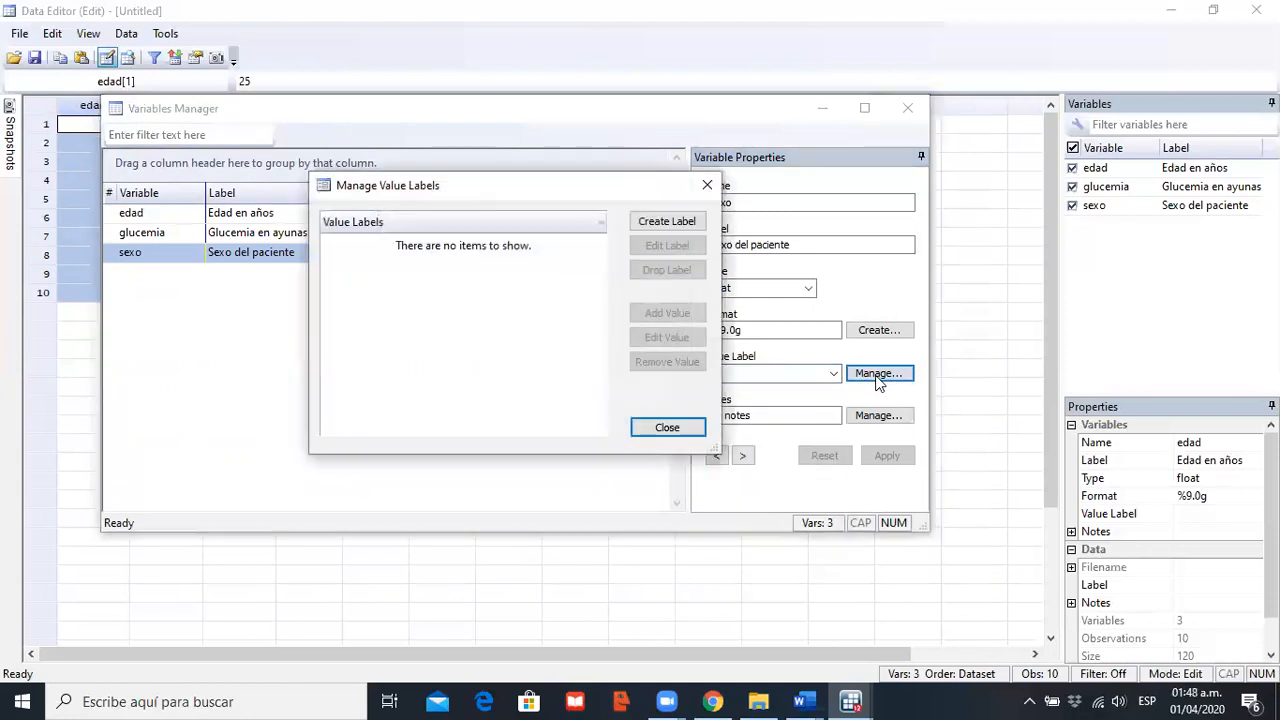
click(655, 222)
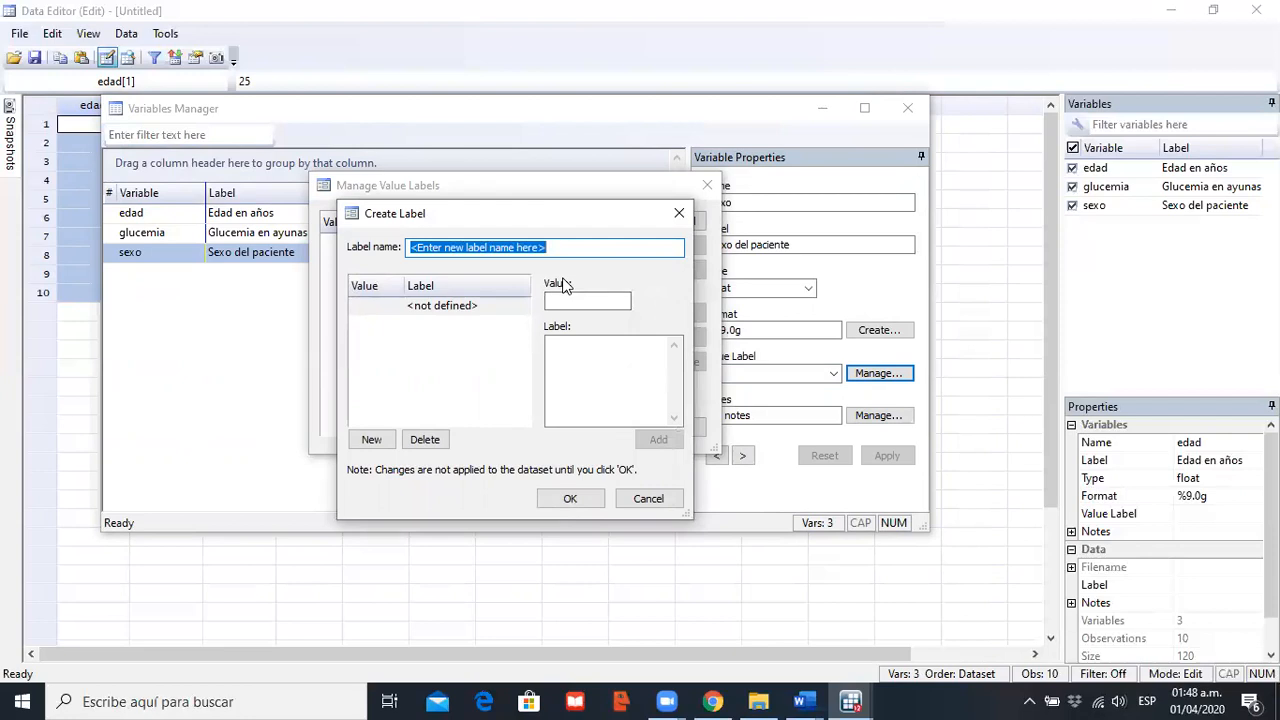
text(sexo)
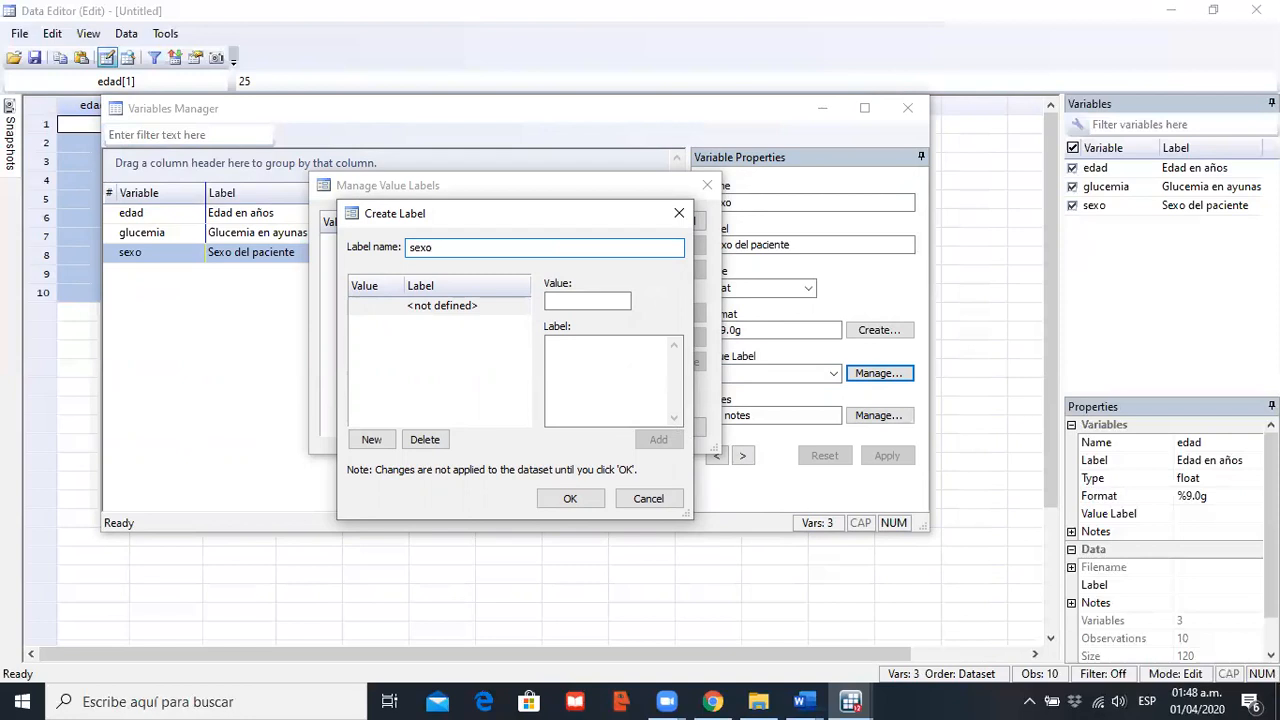
click(590, 299)
text(0)
click(578, 343)
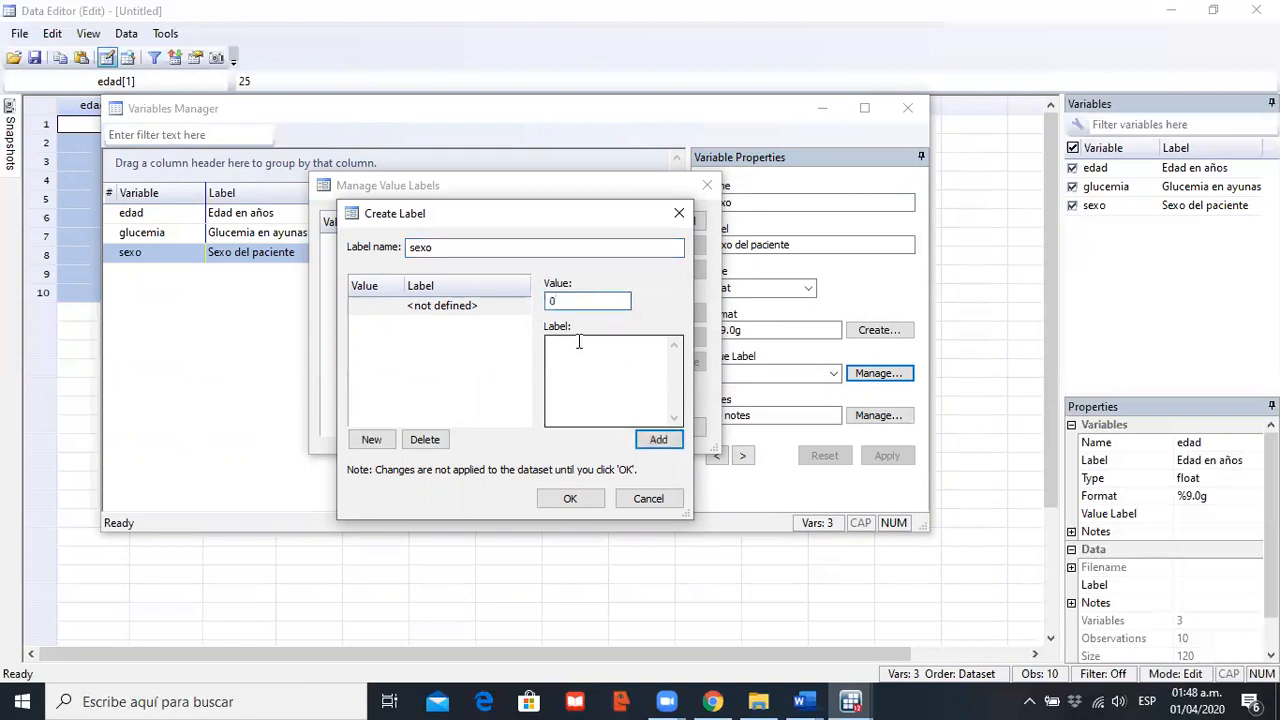
text(Femenino)
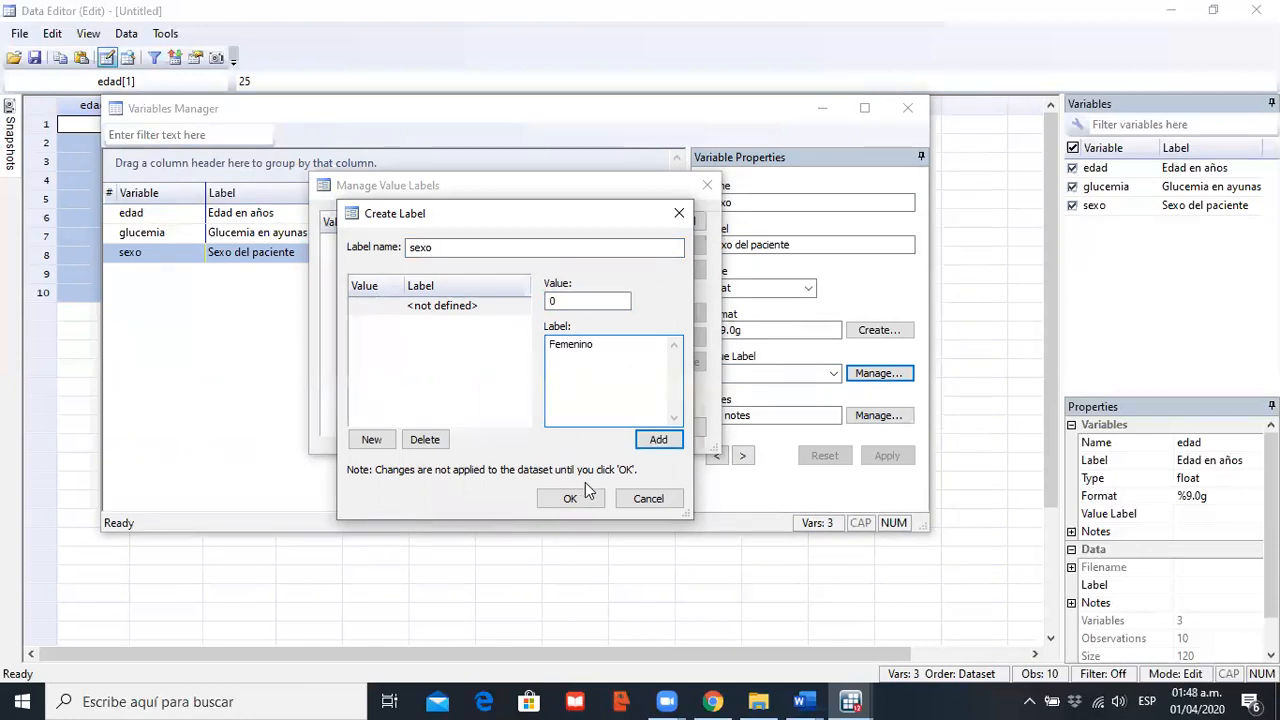
click(654, 440)
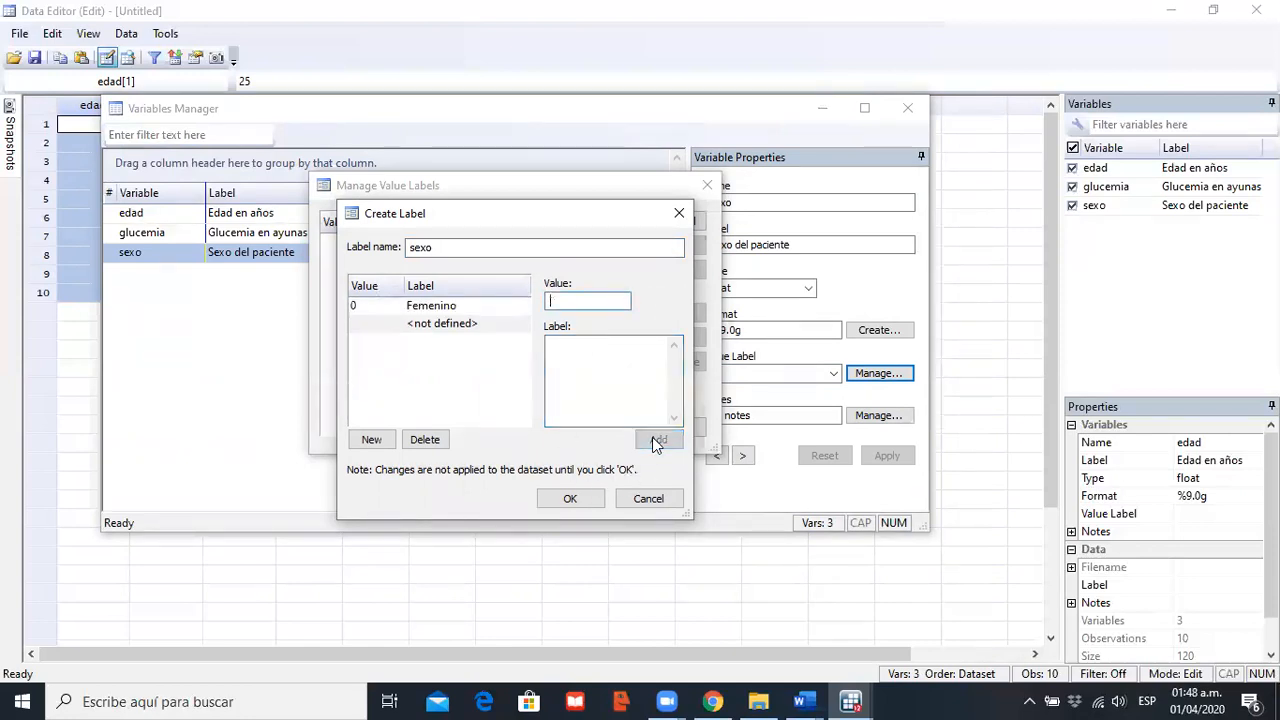
Step: Add the value 1 as Masculino to the sexo value label, confirm the definition and check its entries before closing the label manager
text(1)
click(596, 342)
text(Masculino)
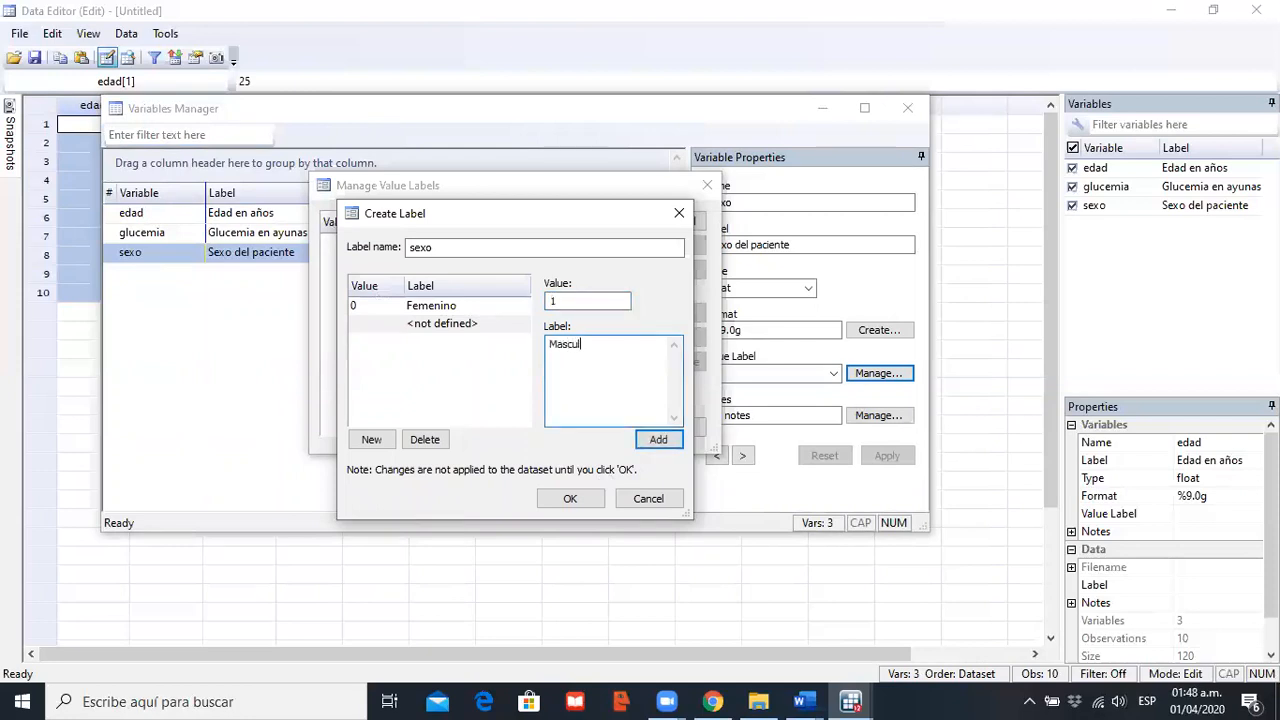
click(655, 439)
click(572, 499)
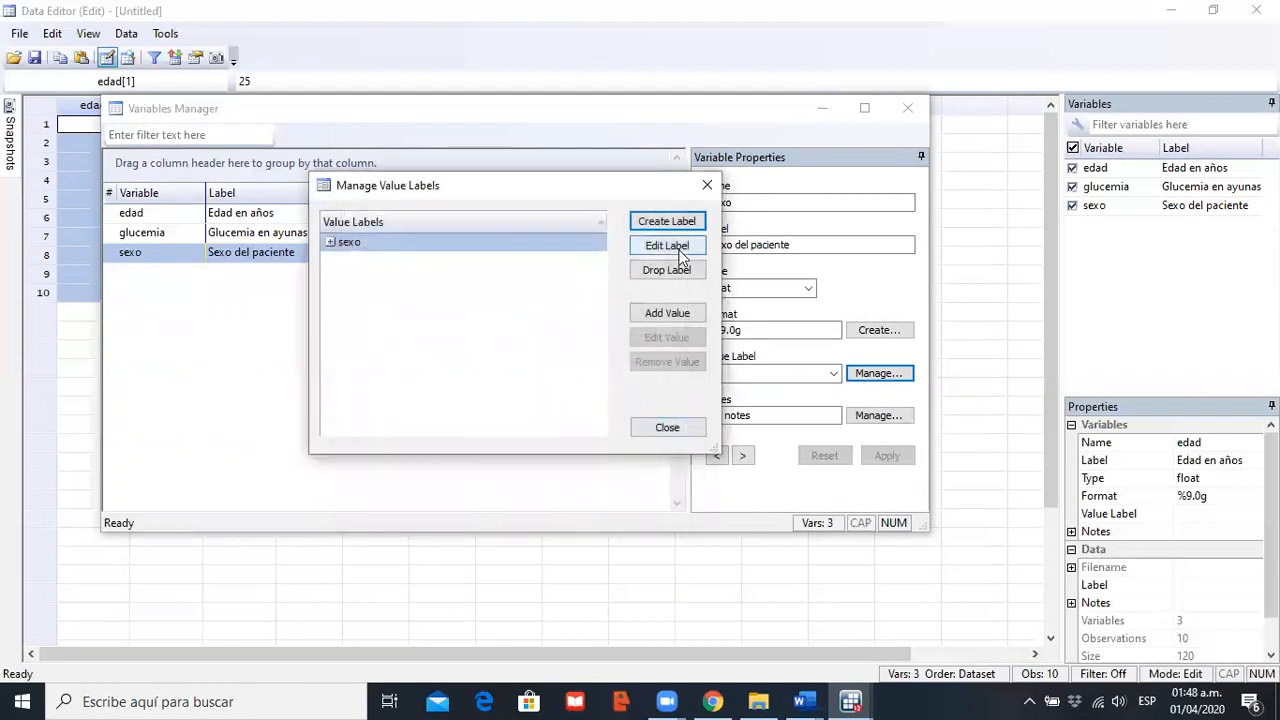
click(330, 242)
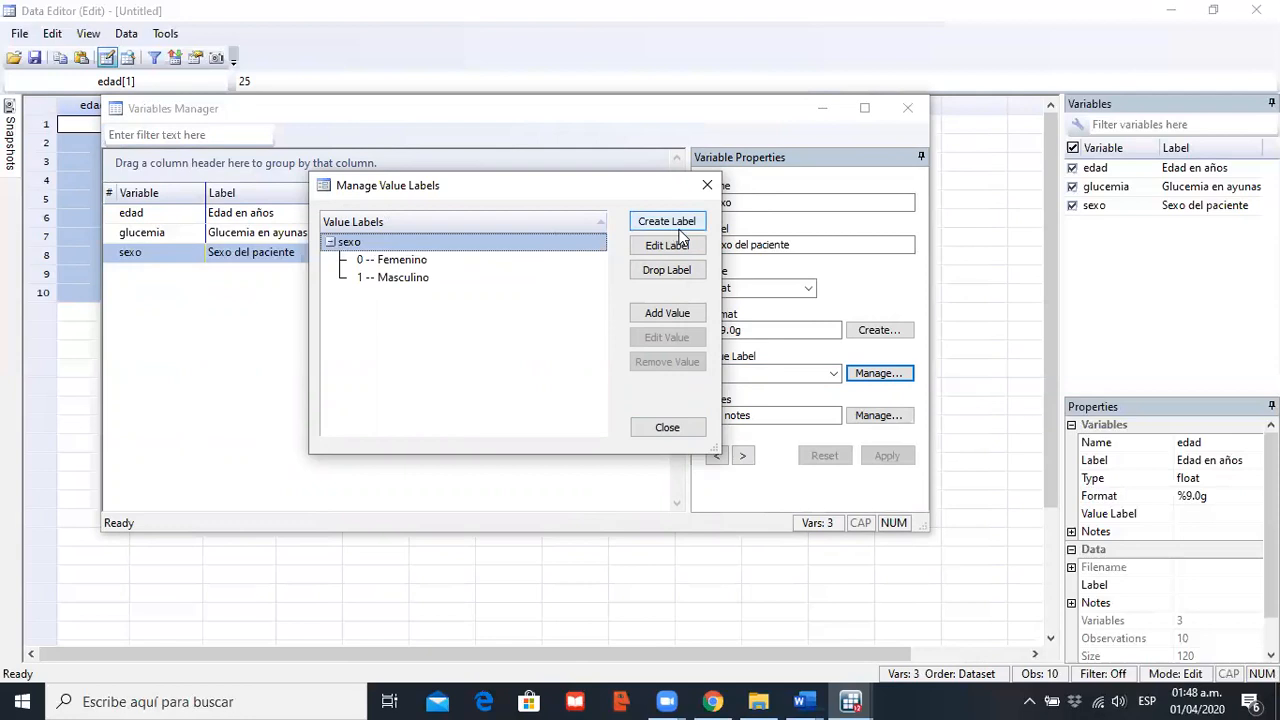
click(667, 428)
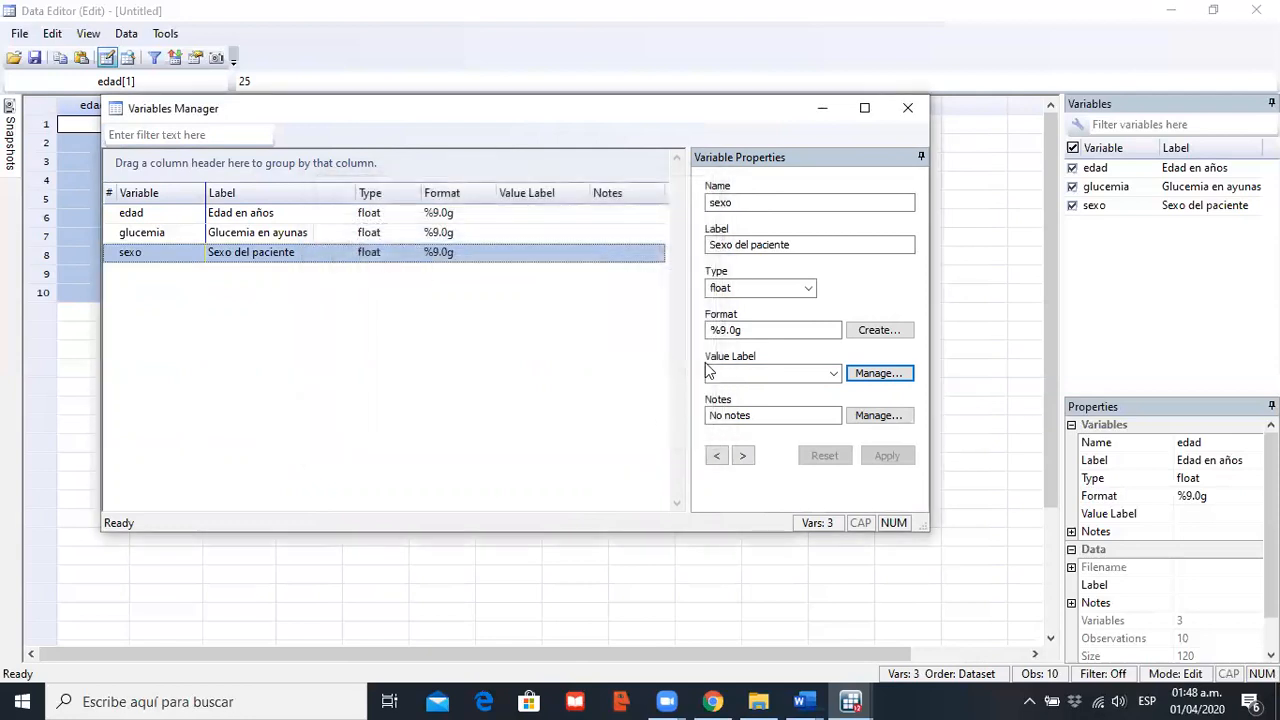
Step: Assign the sexo value label to the sexo variable, apply it and close the Variables Manager
click(833, 373)
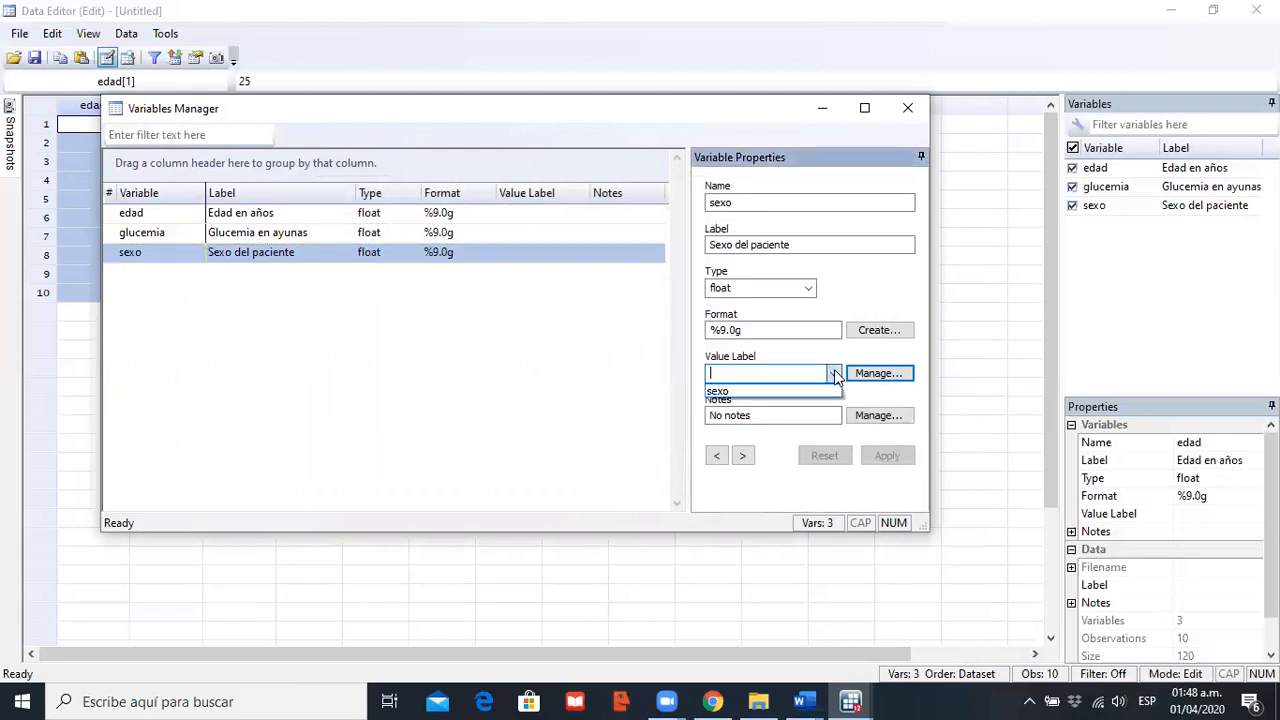
click(768, 392)
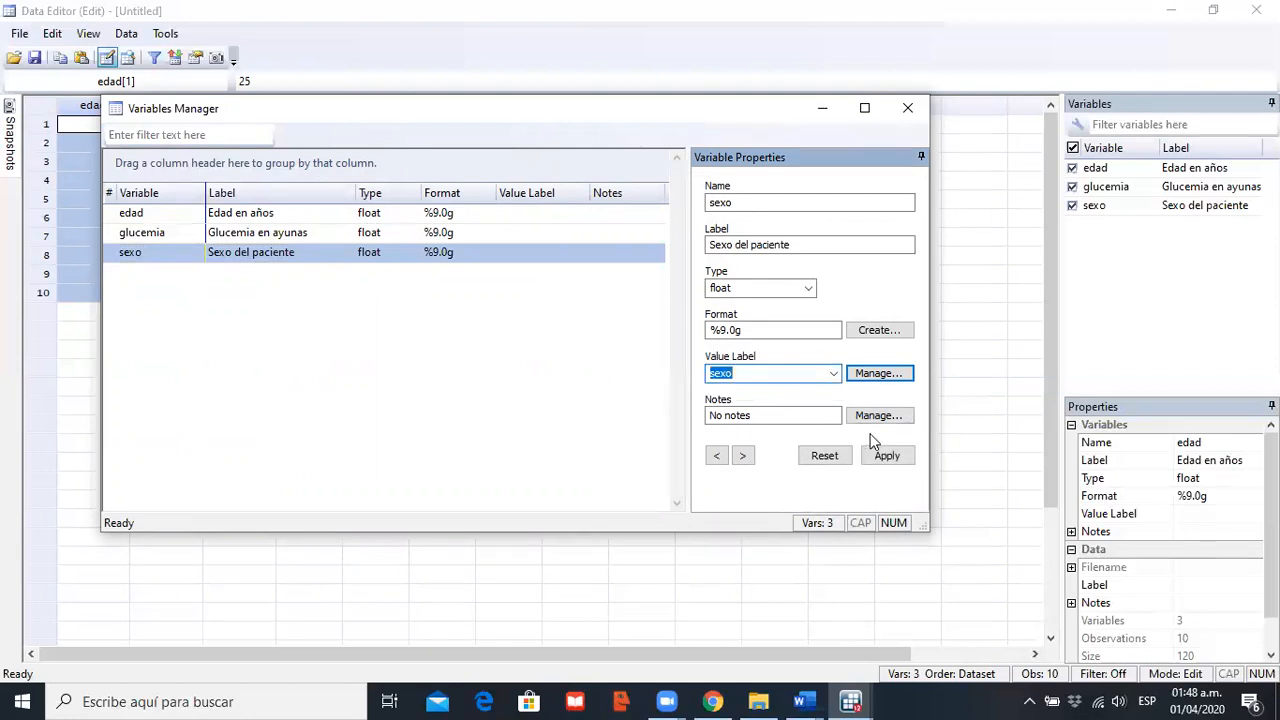
click(885, 457)
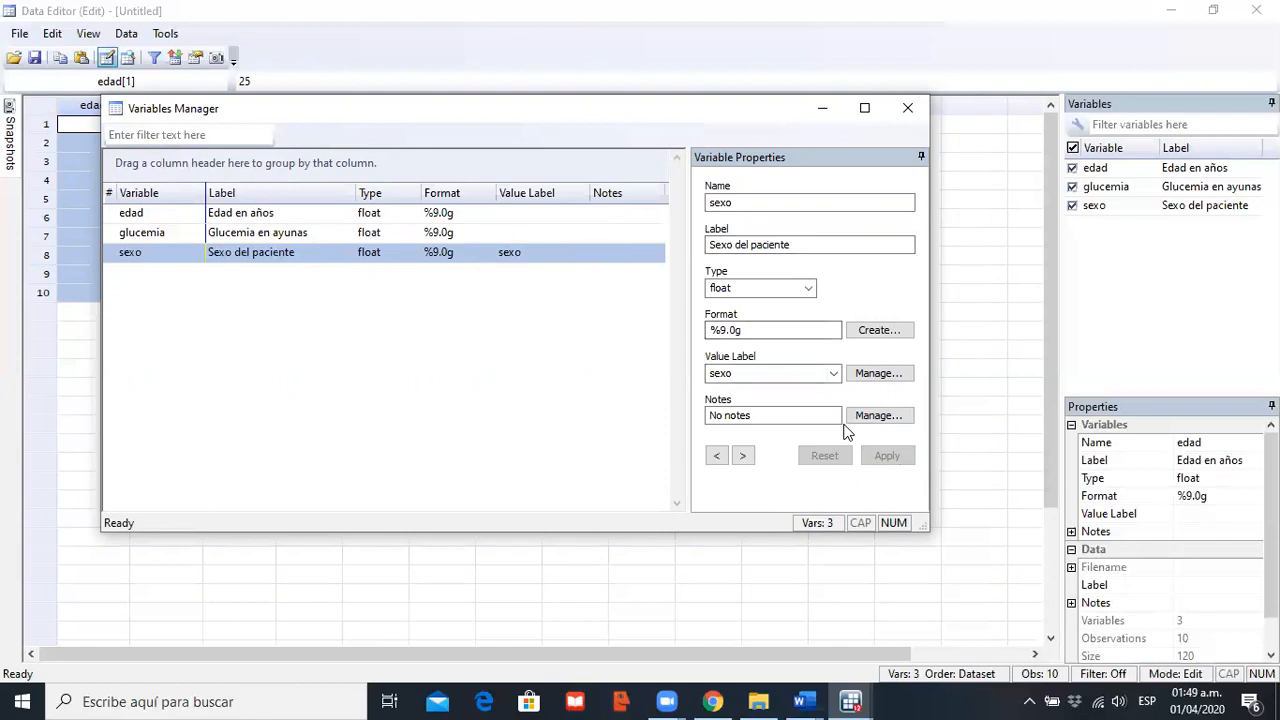
click(907, 110)
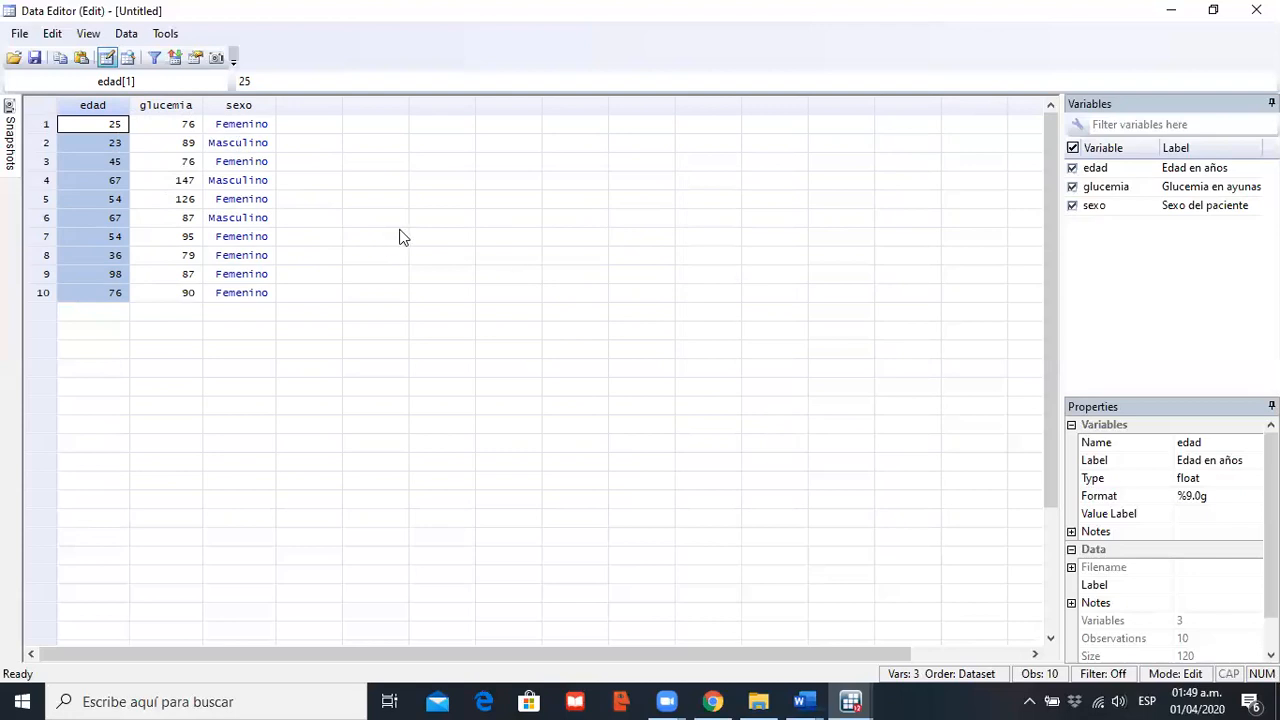
Step: Start saving the dataset as a new file and create and open a folder named "practica stata" on the desktop (Escritorio)
click(20, 34)
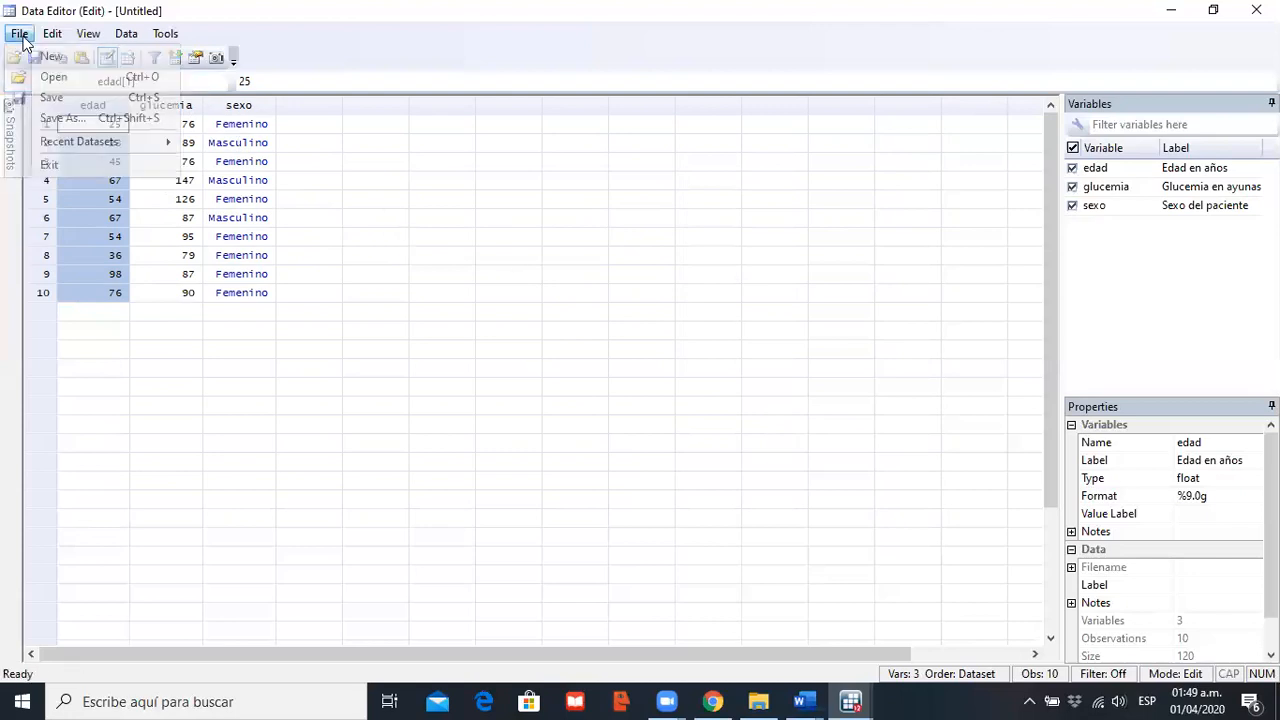
click(66, 122)
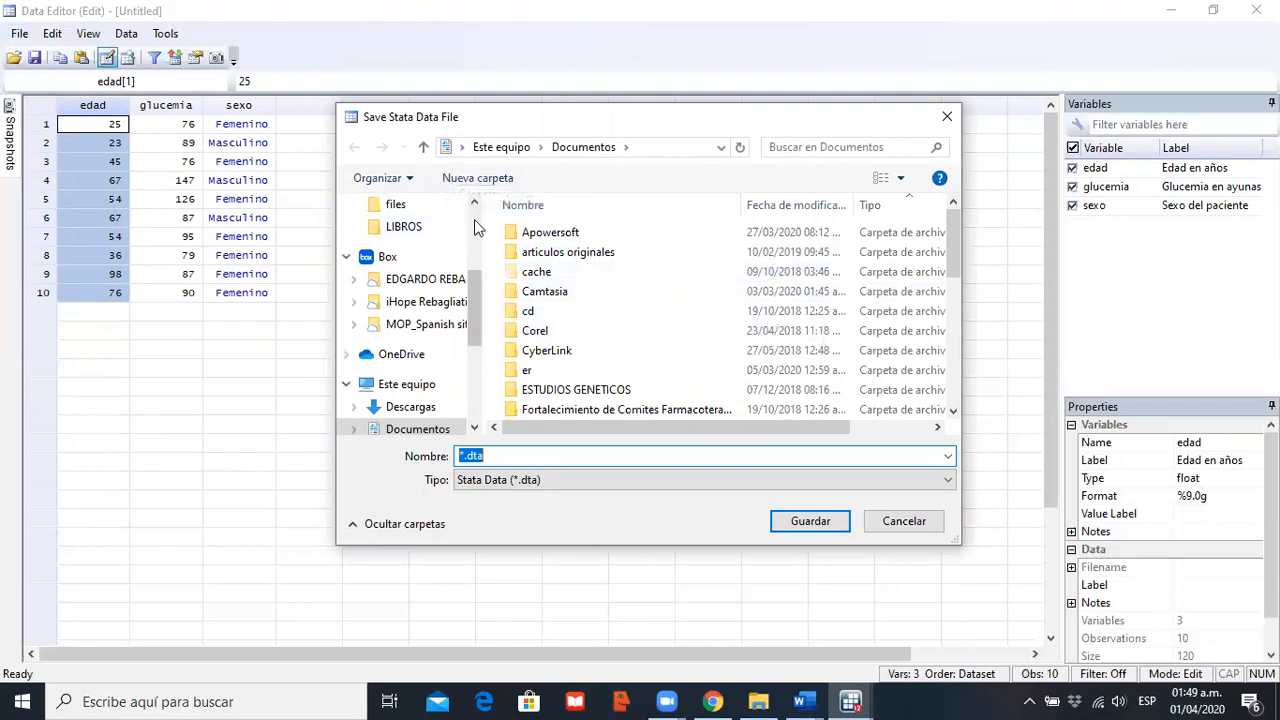
scroll(474, 219, up, 3)
click(436, 242)
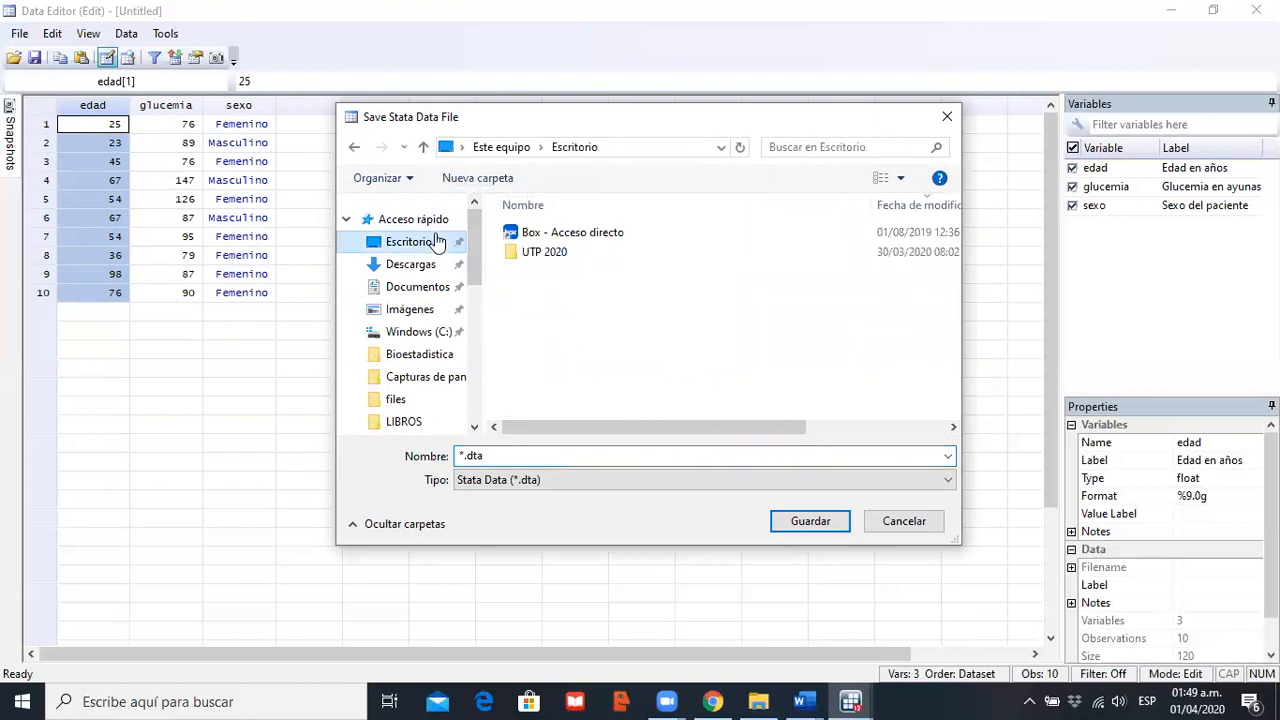
click(489, 185)
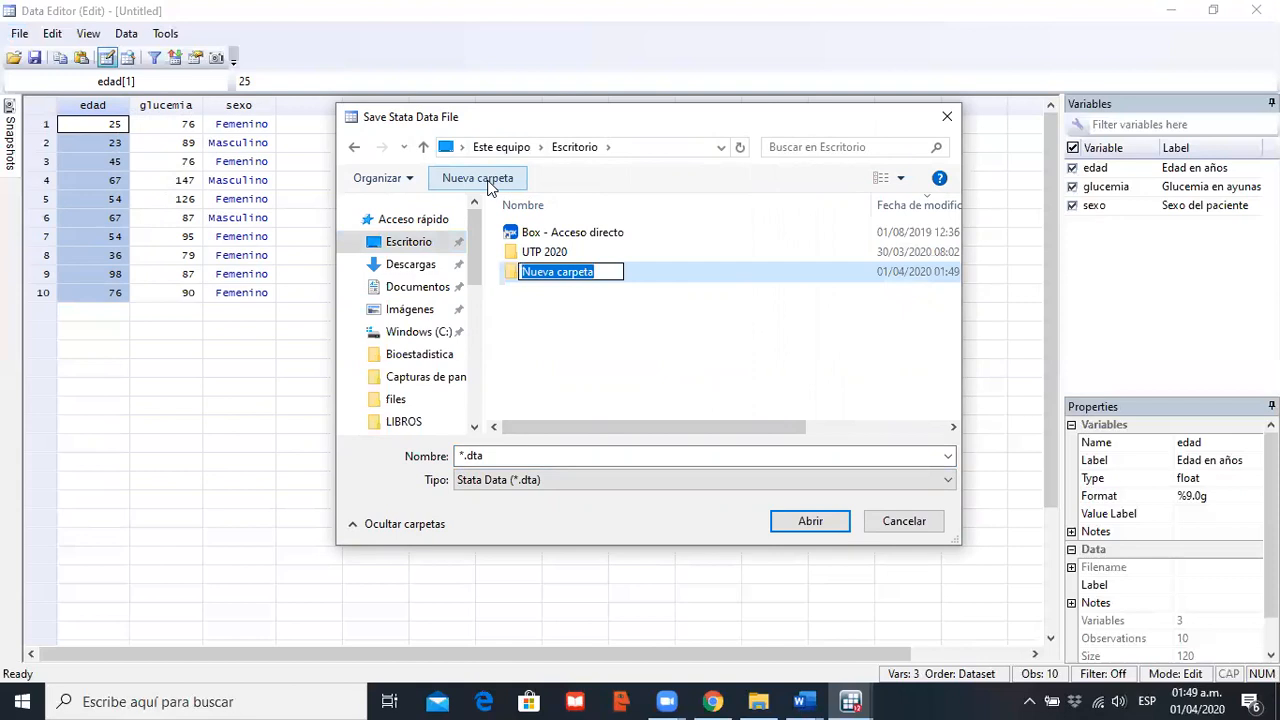
text(practica stata)
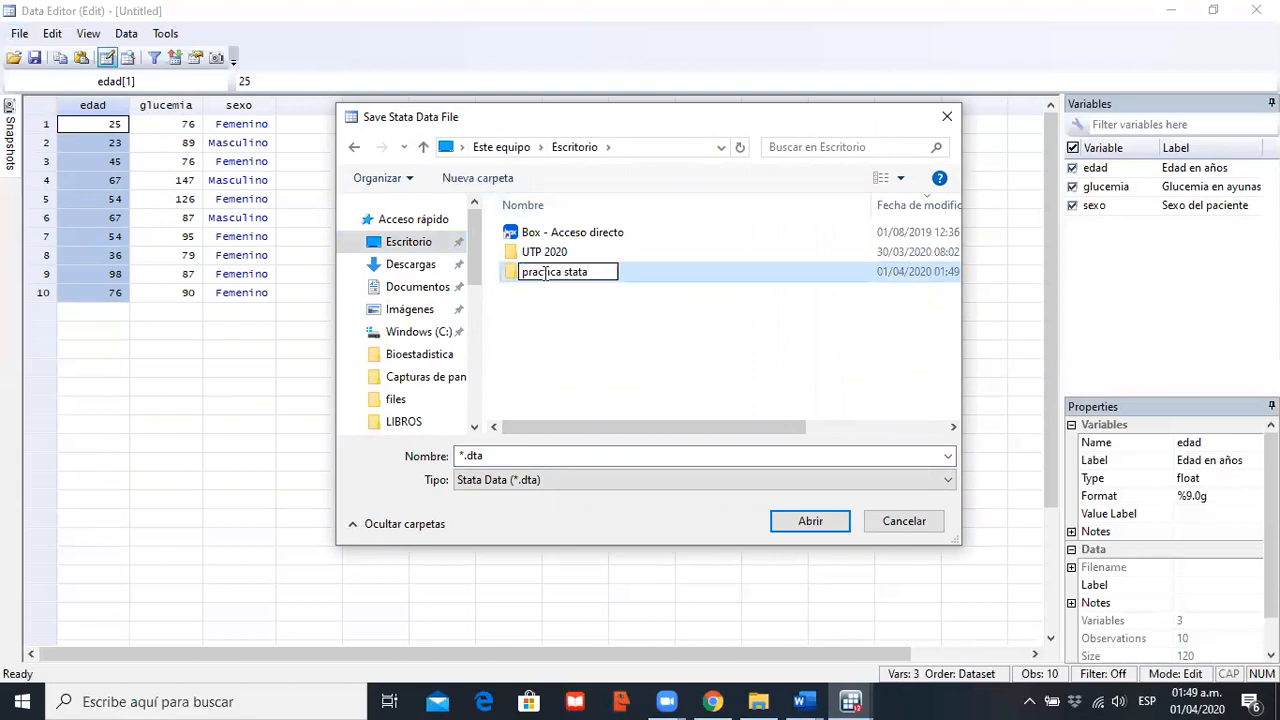
double_click(513, 275)
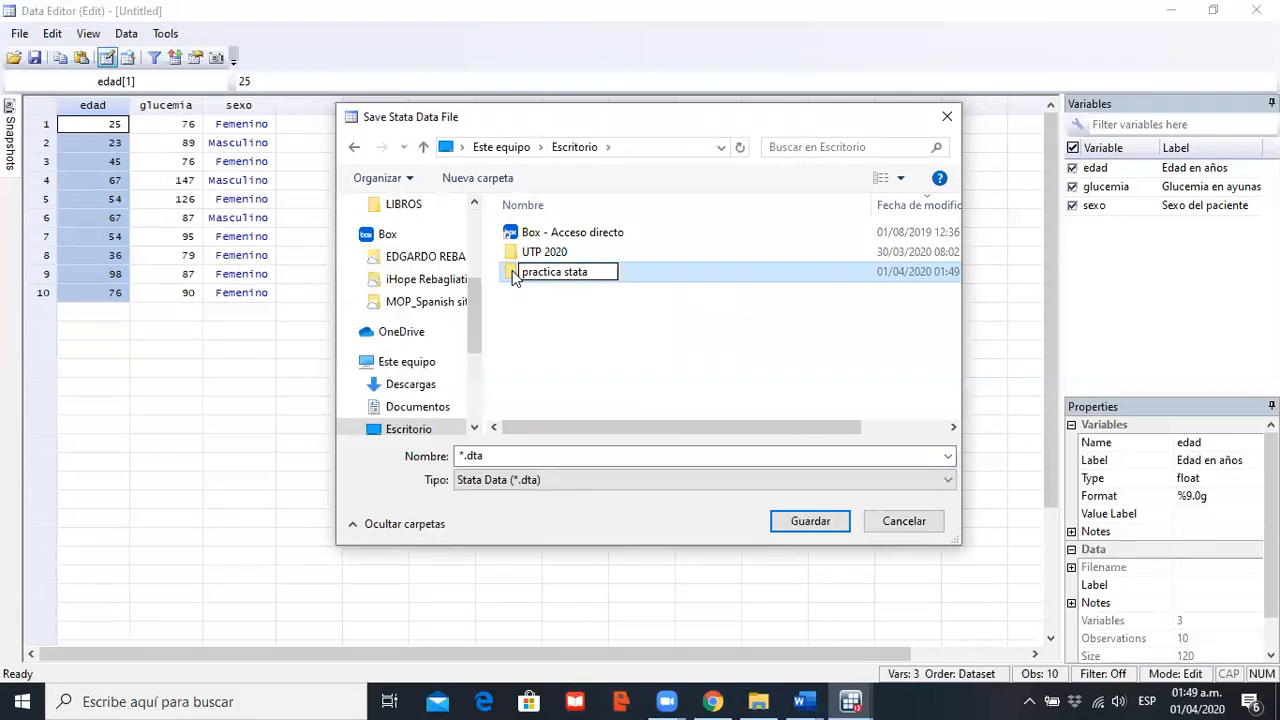
Step: Save the dataset as practica1.dta in the practica stata folder
click(465, 456)
click(462, 456)
key(Delete)
text(practica)
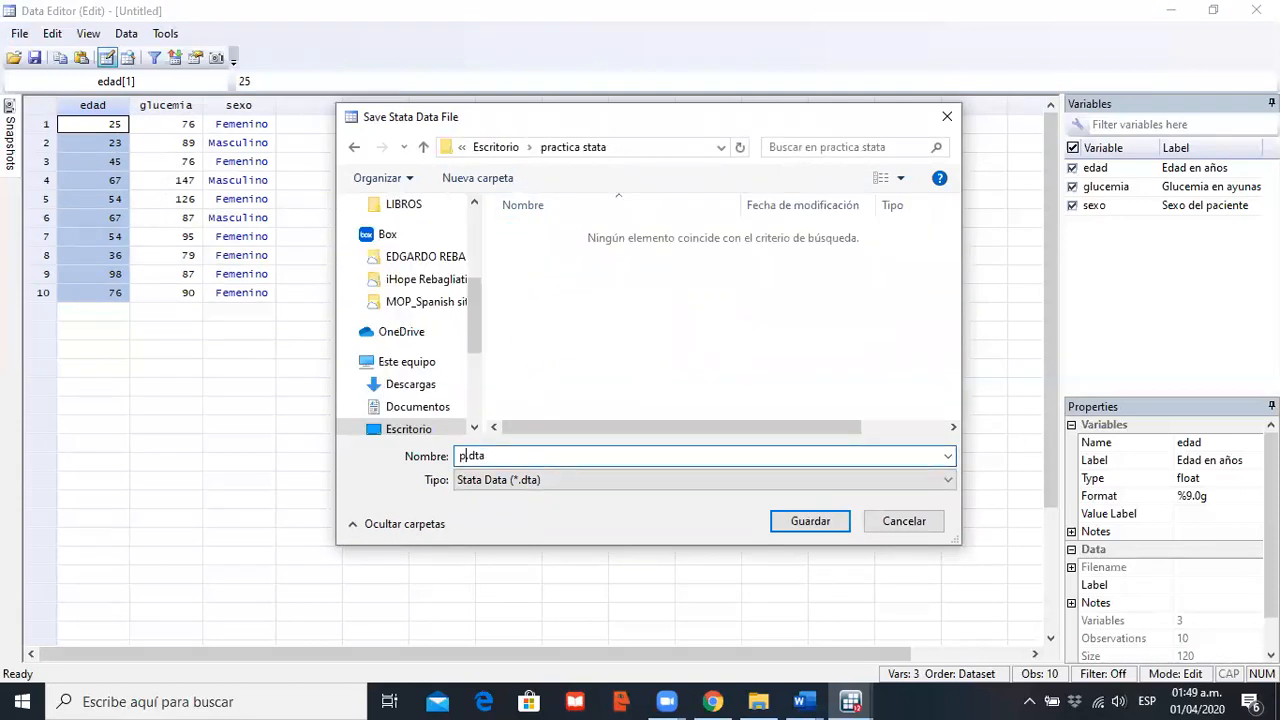
text(1)
key(Right)
key(Right)
key(Right)
key(Left)
key(Left)
key(Right)
key(Right)
key(Right)
click(809, 522)
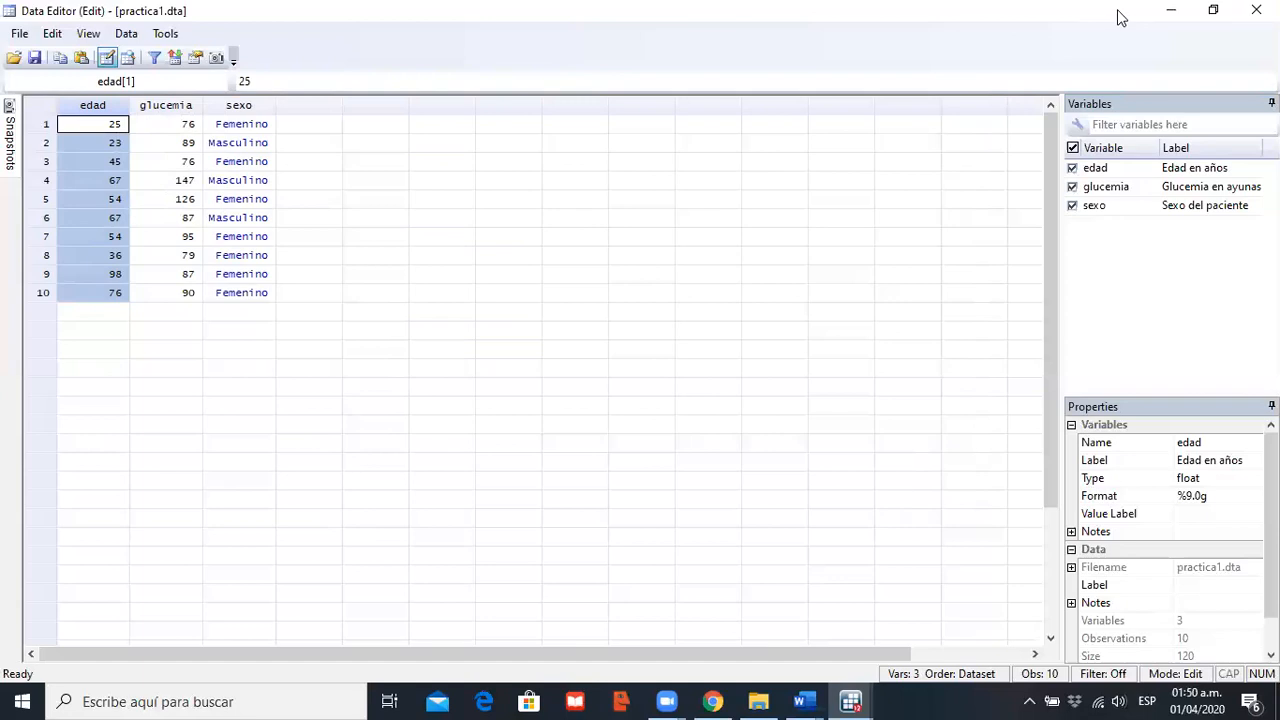
Step: Close the Data Editor and run the browse command to open the dataset in browse mode
click(1256, 10)
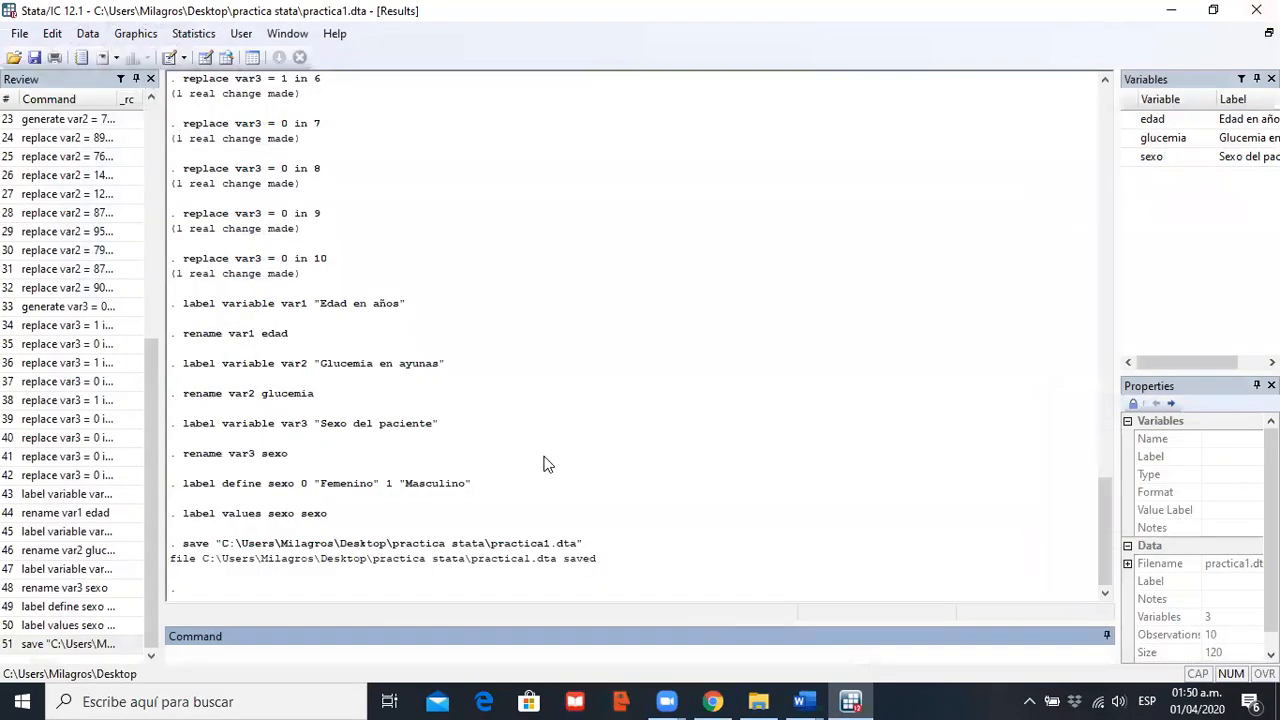
drag(1098, 540, 1095, 590)
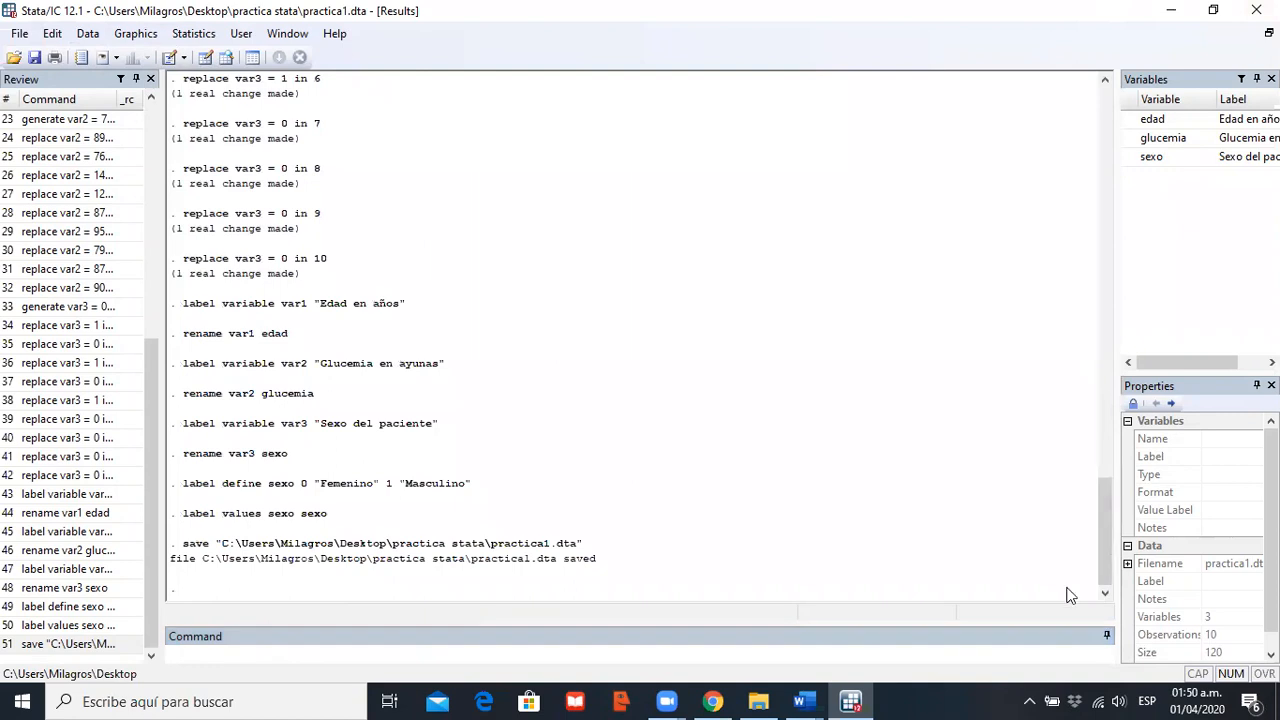
click(352, 657)
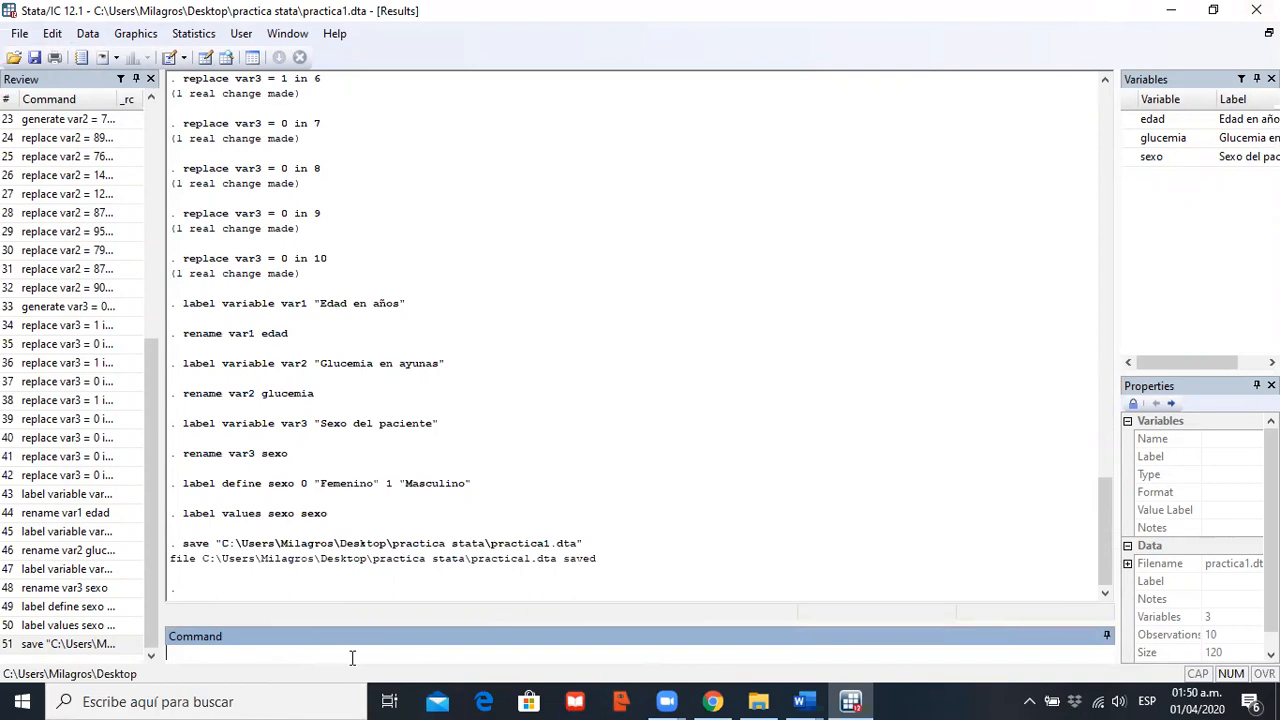
text(browse)
key(Return)
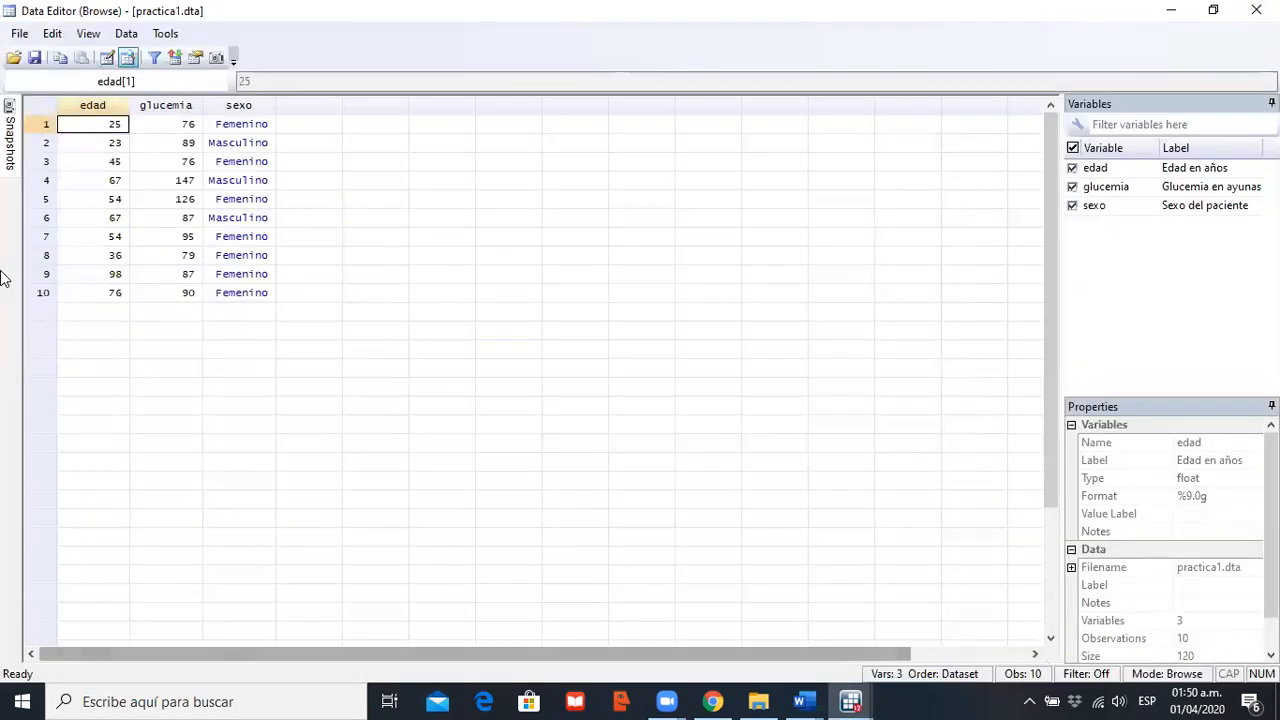
Step: Examine cells in the empty fourth column and rows 3 and 4 of the glucemia column in browse mode
click(330, 124)
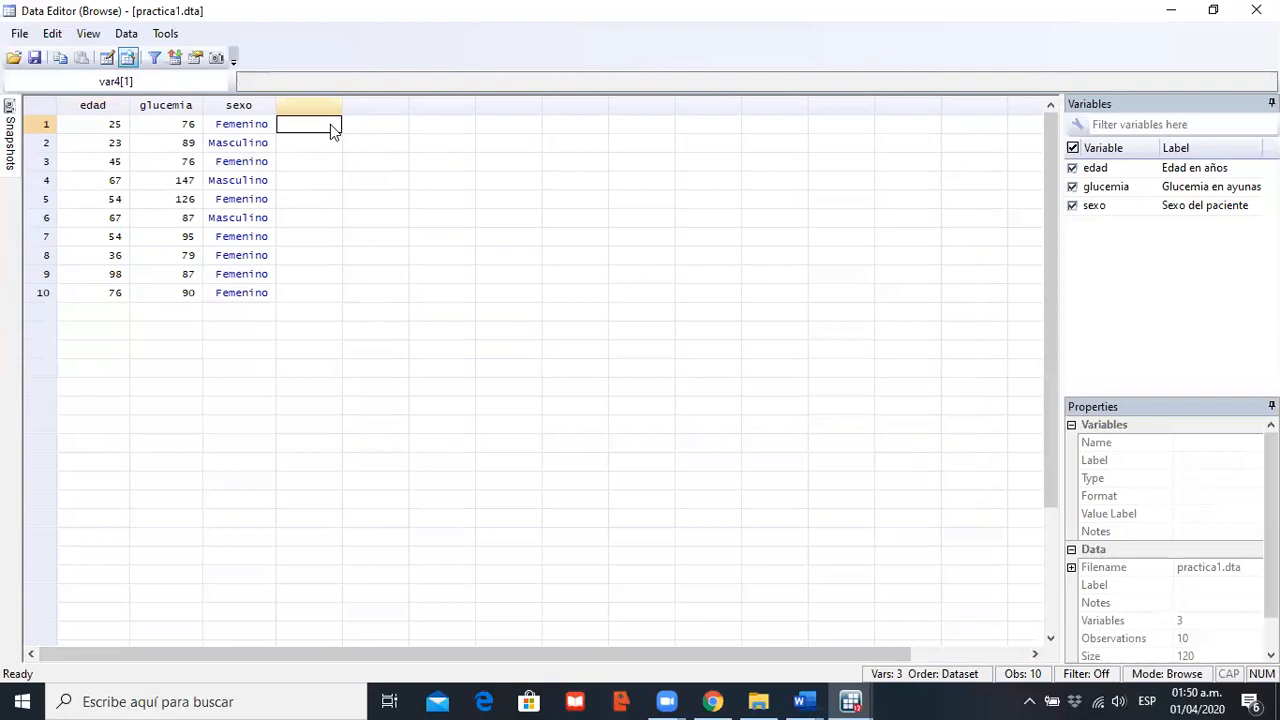
key(Down)
key(Down)
key(Down)
key(Down)
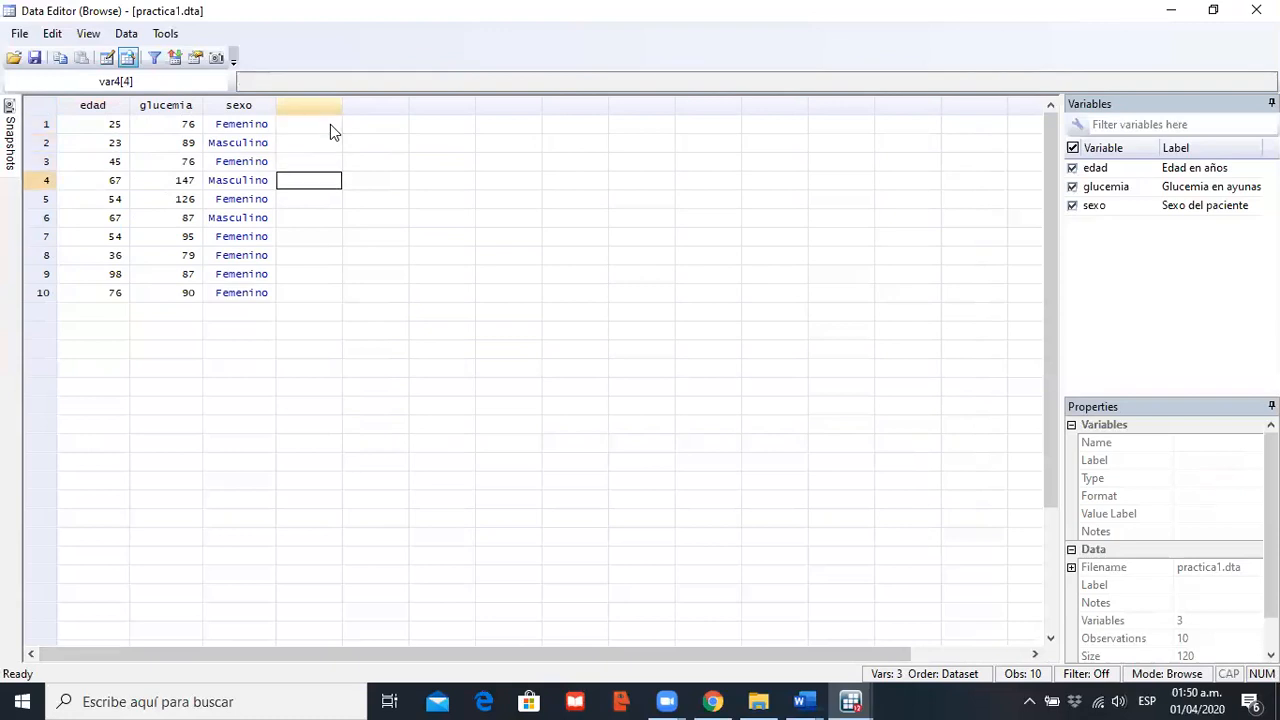
click(140, 162)
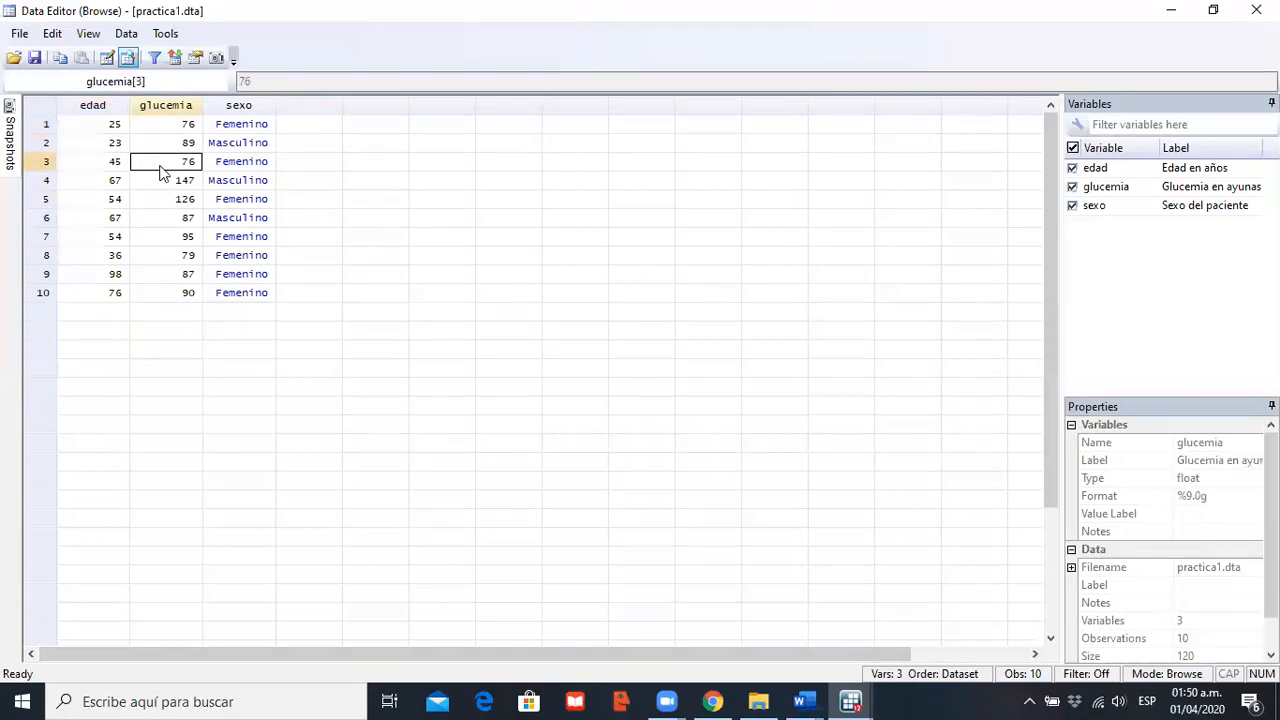
click(163, 179)
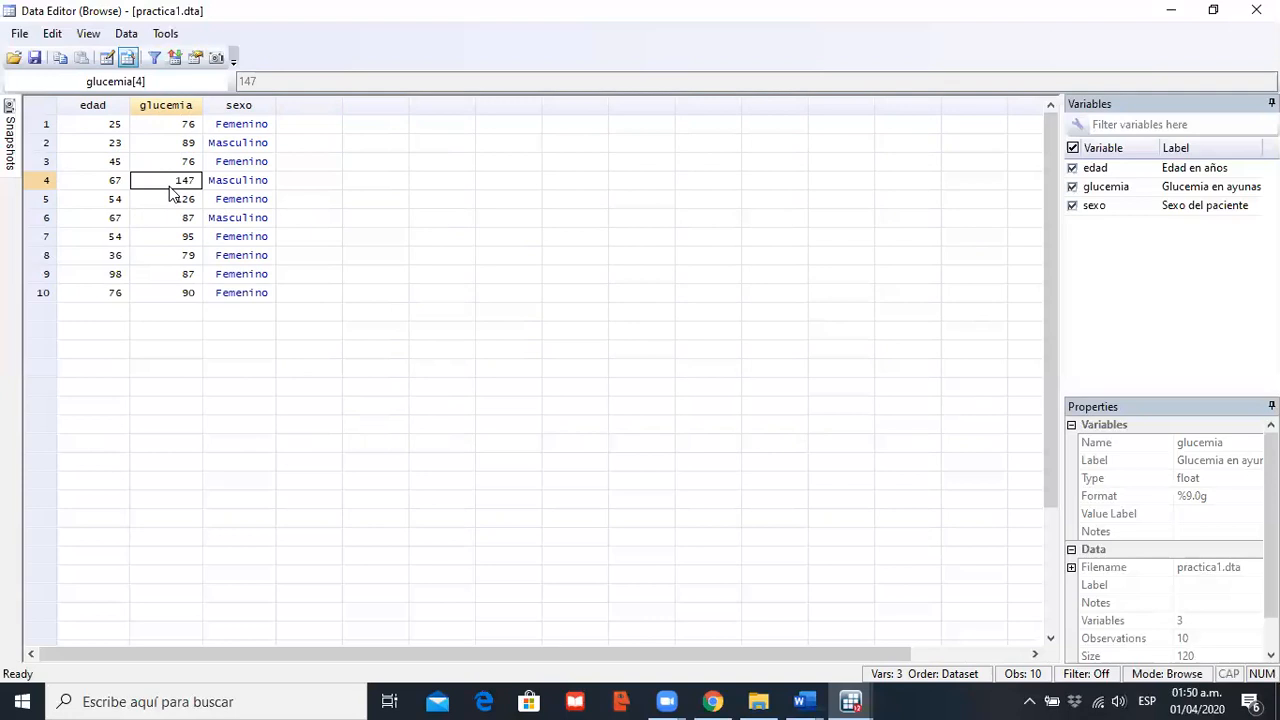
Step: Switch the Data Editor from browse to edit mode and set the glucemia value in row 2 to 67
click(105, 59)
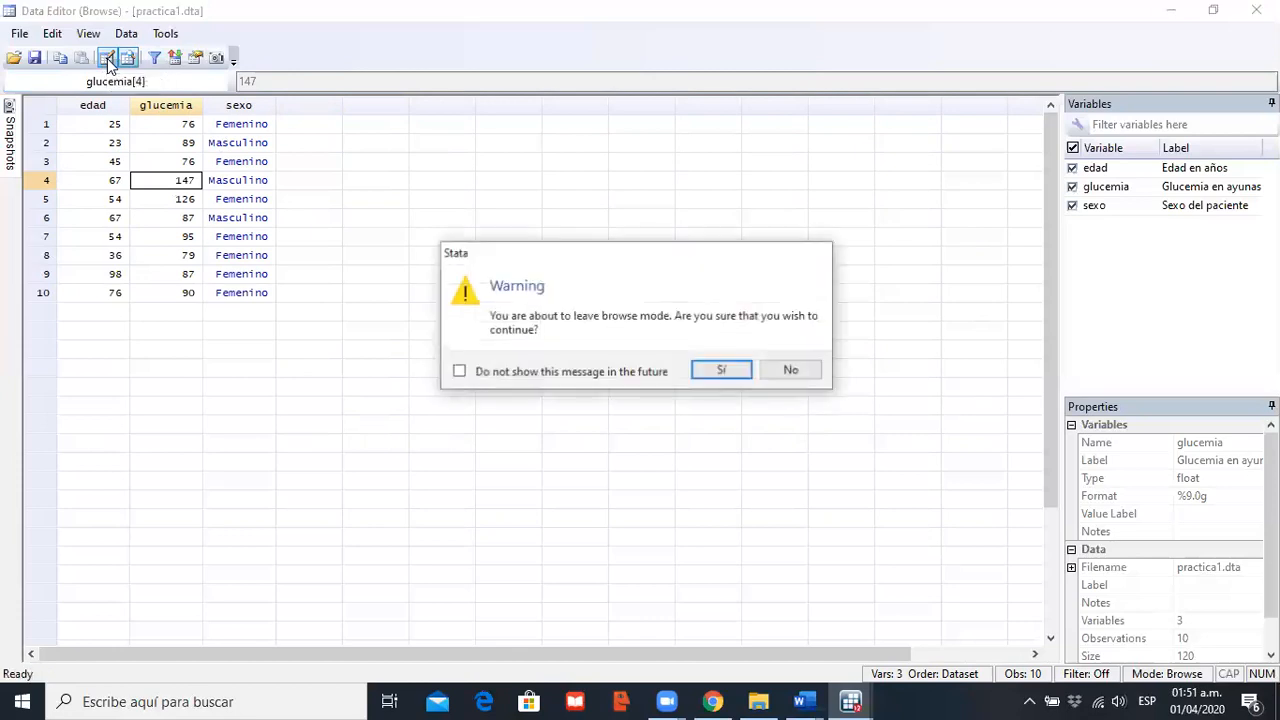
click(722, 372)
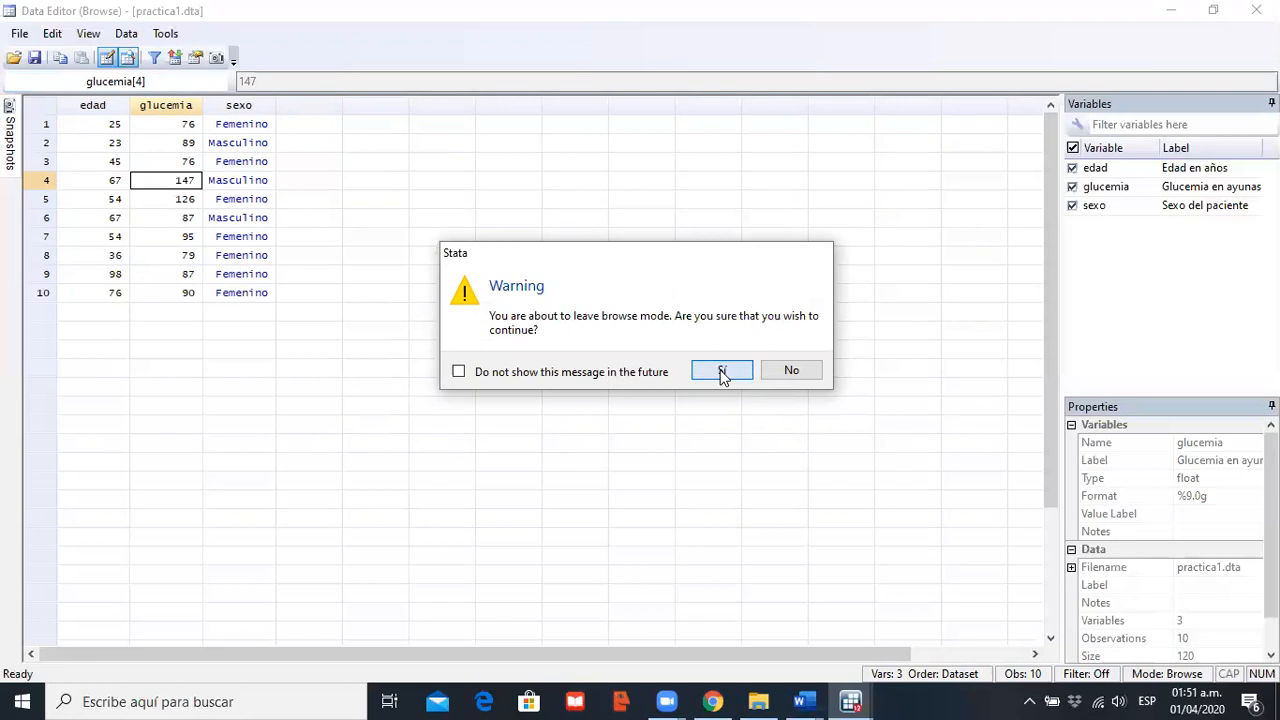
click(296, 127)
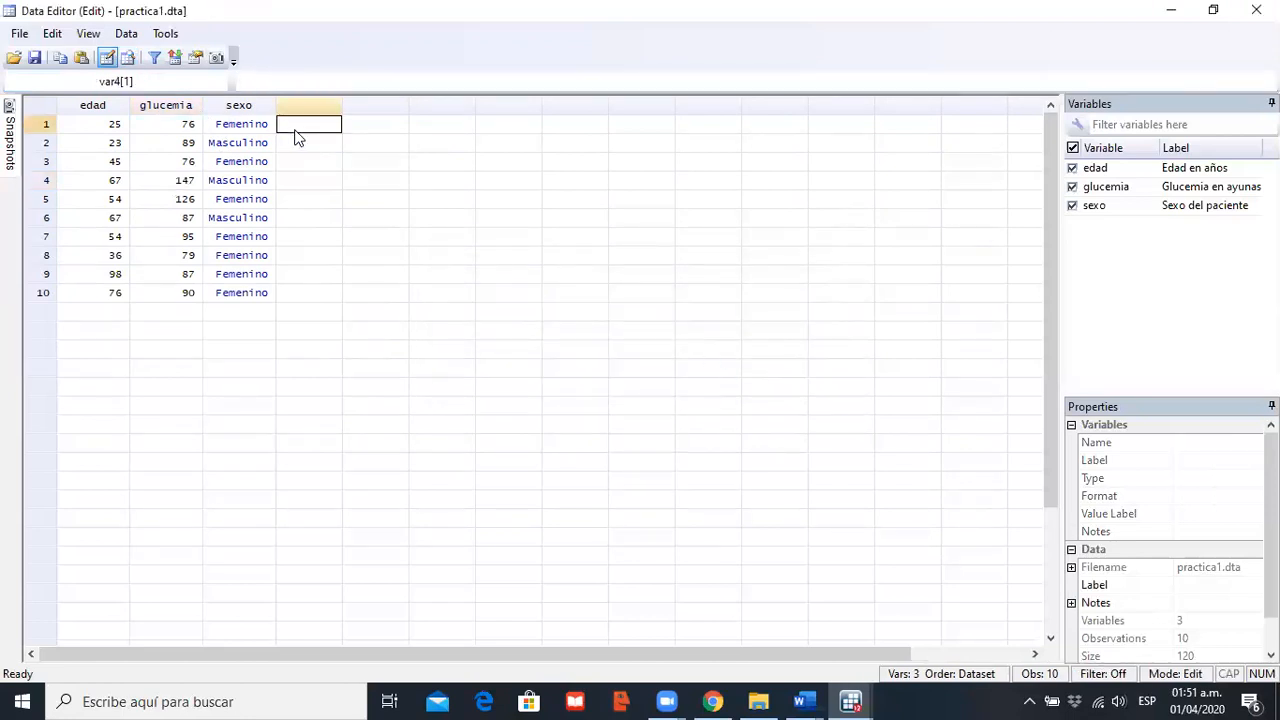
click(185, 149)
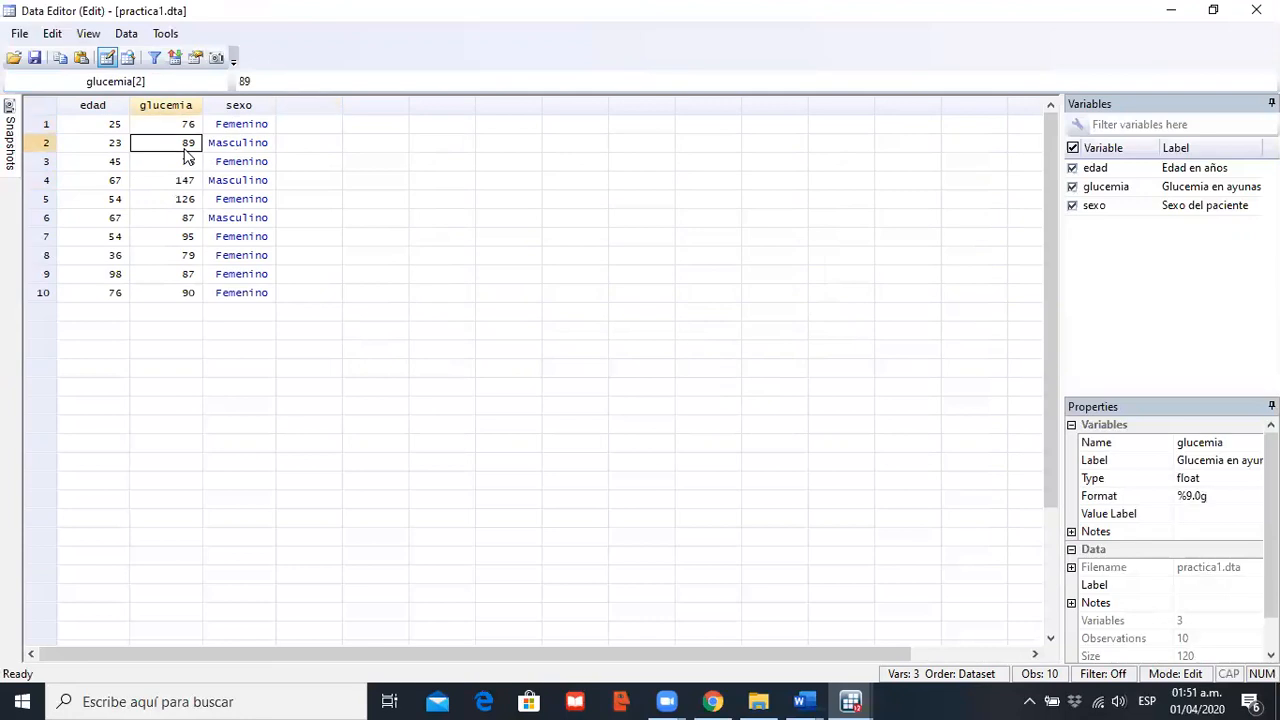
text(67)
key(Return)
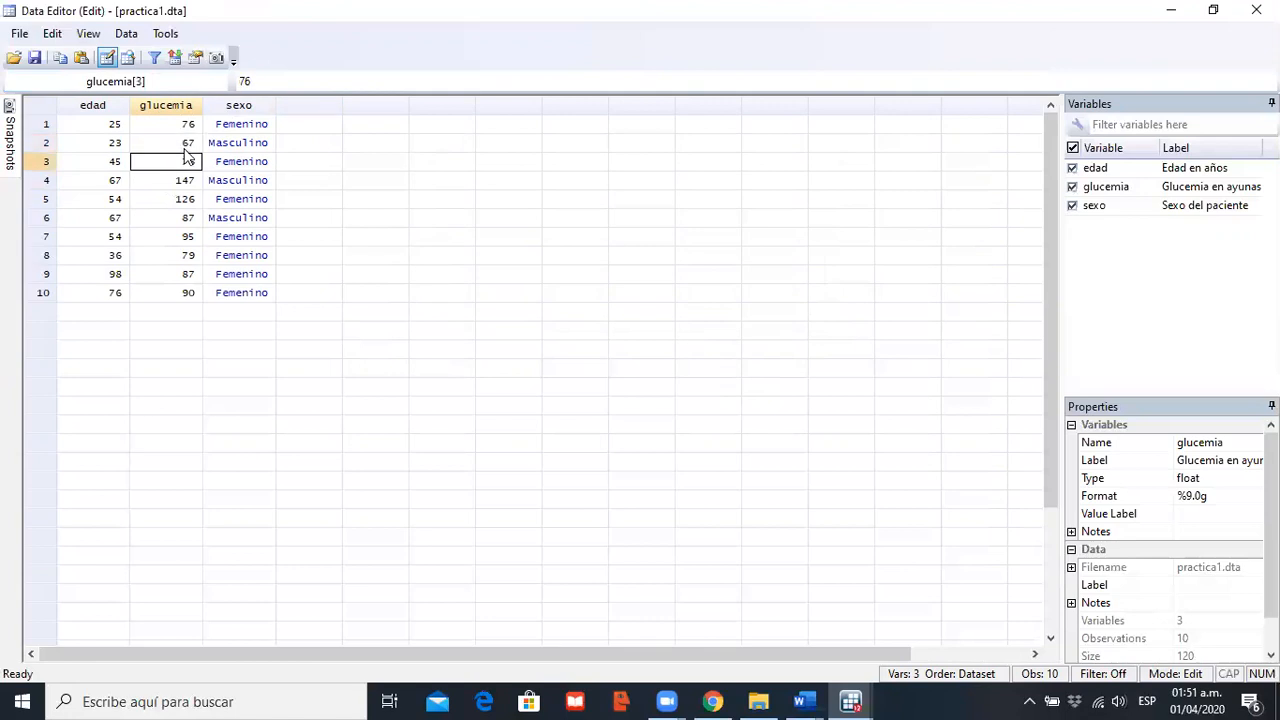
Step: Save the edited dataset, overwriting the existing practica1.dta, and close the Data Editor
click(34, 58)
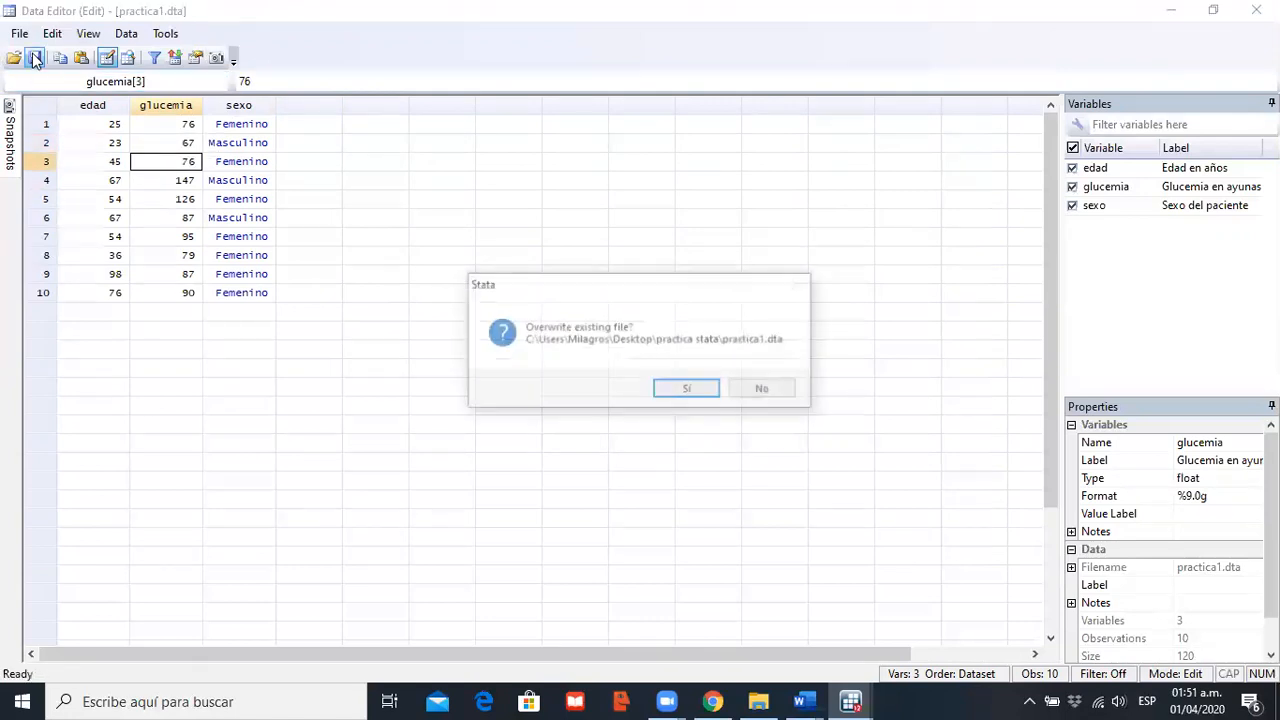
click(688, 392)
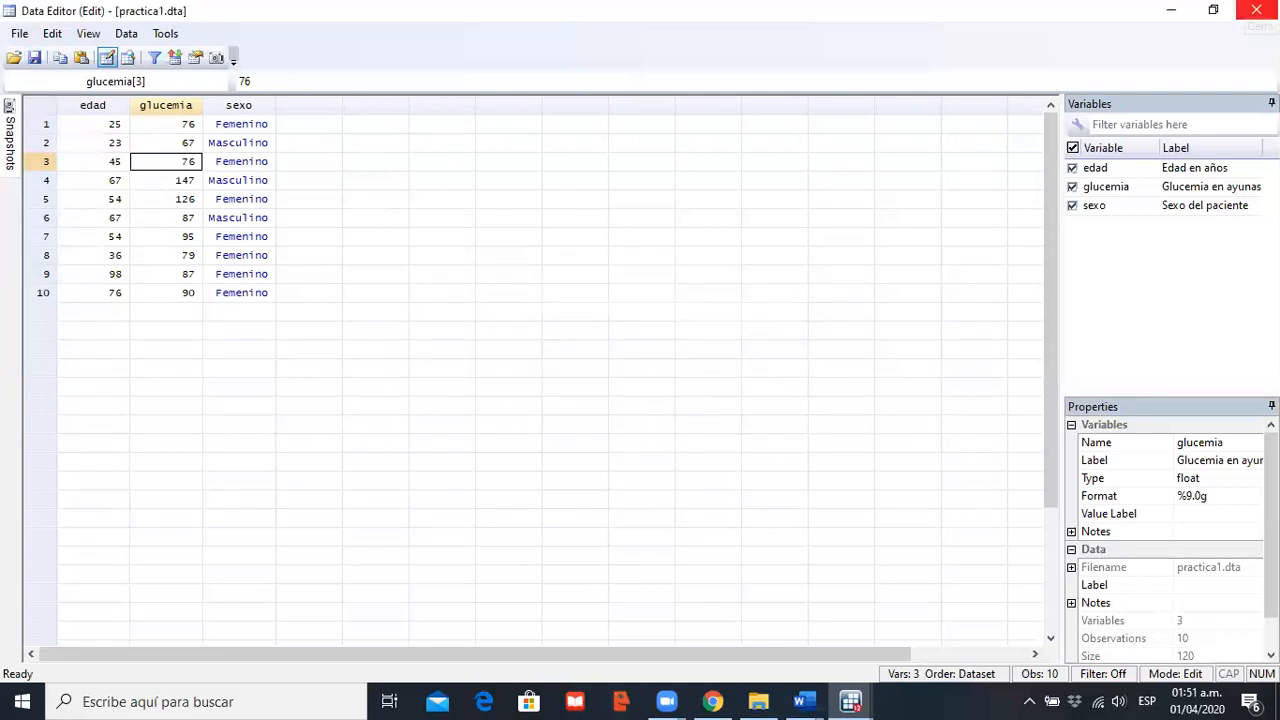
click(1256, 10)
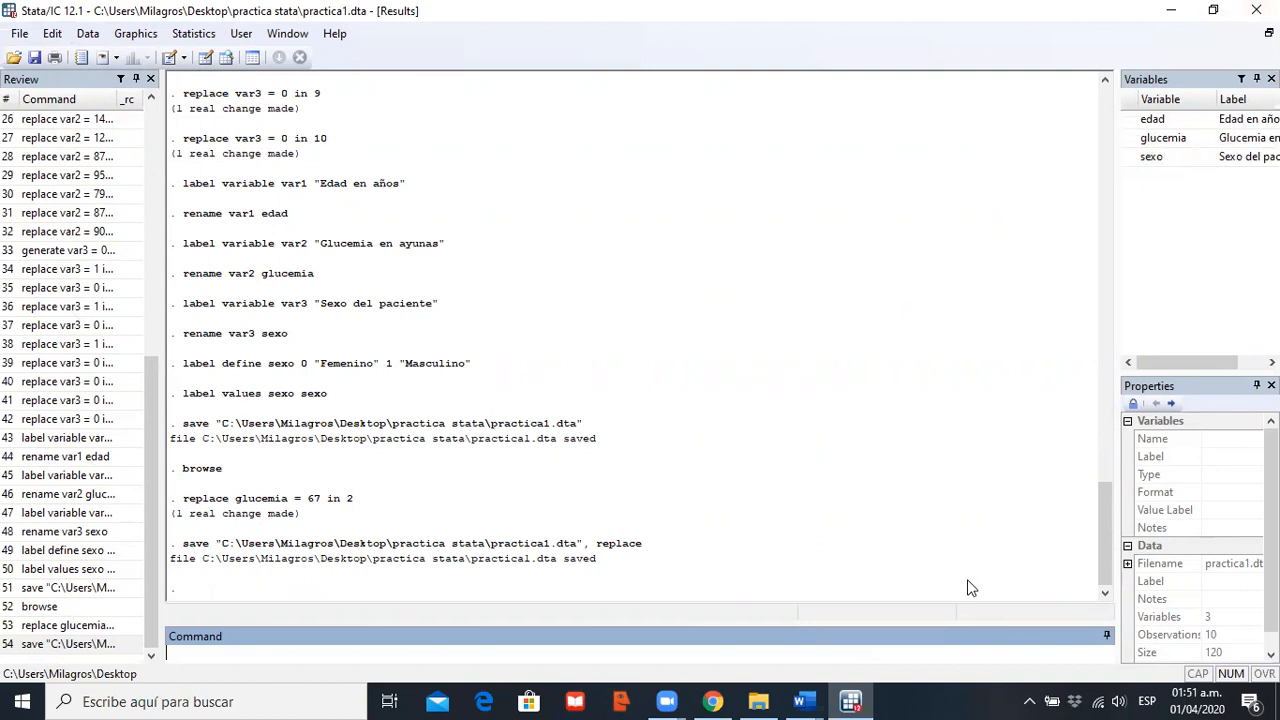
click(1108, 527)
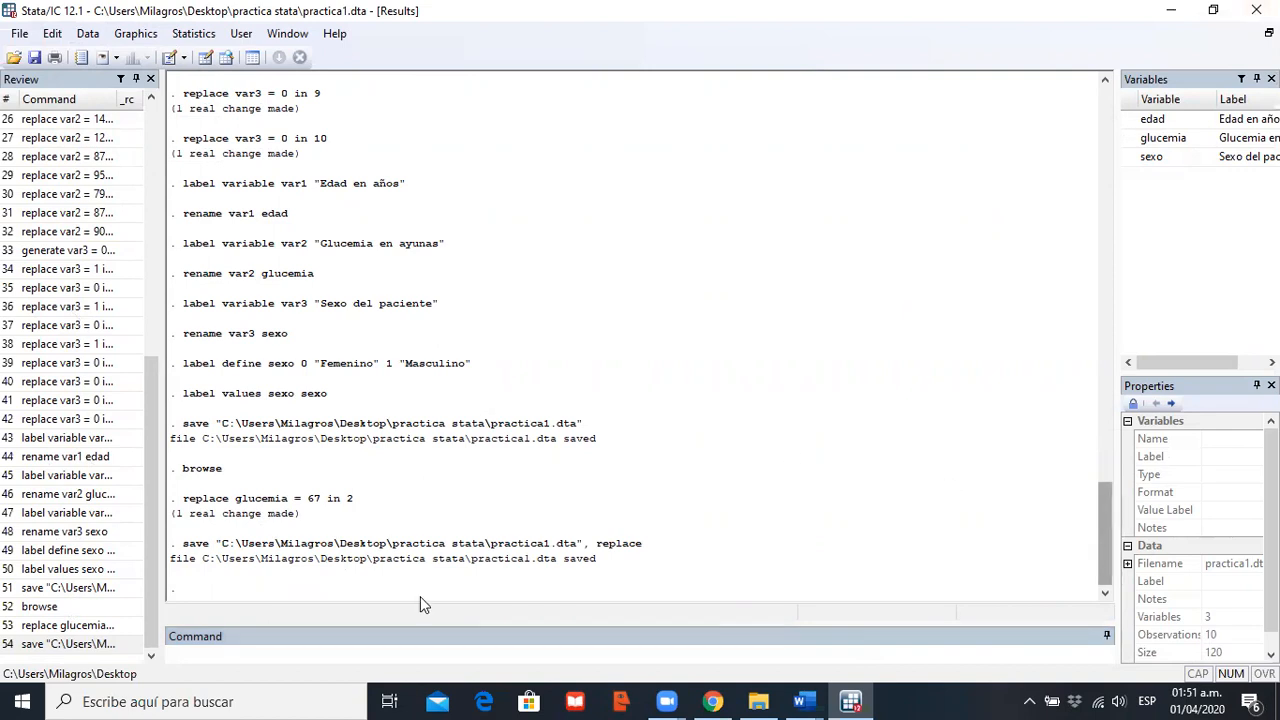
click(324, 648)
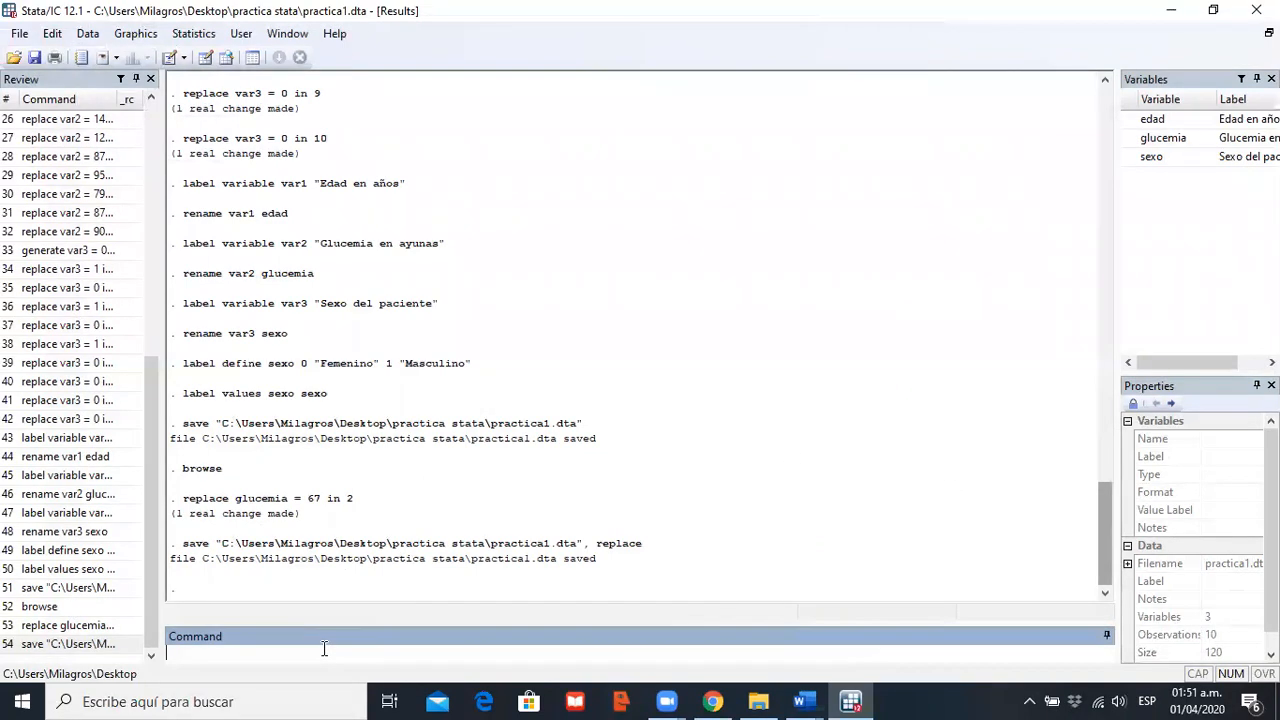